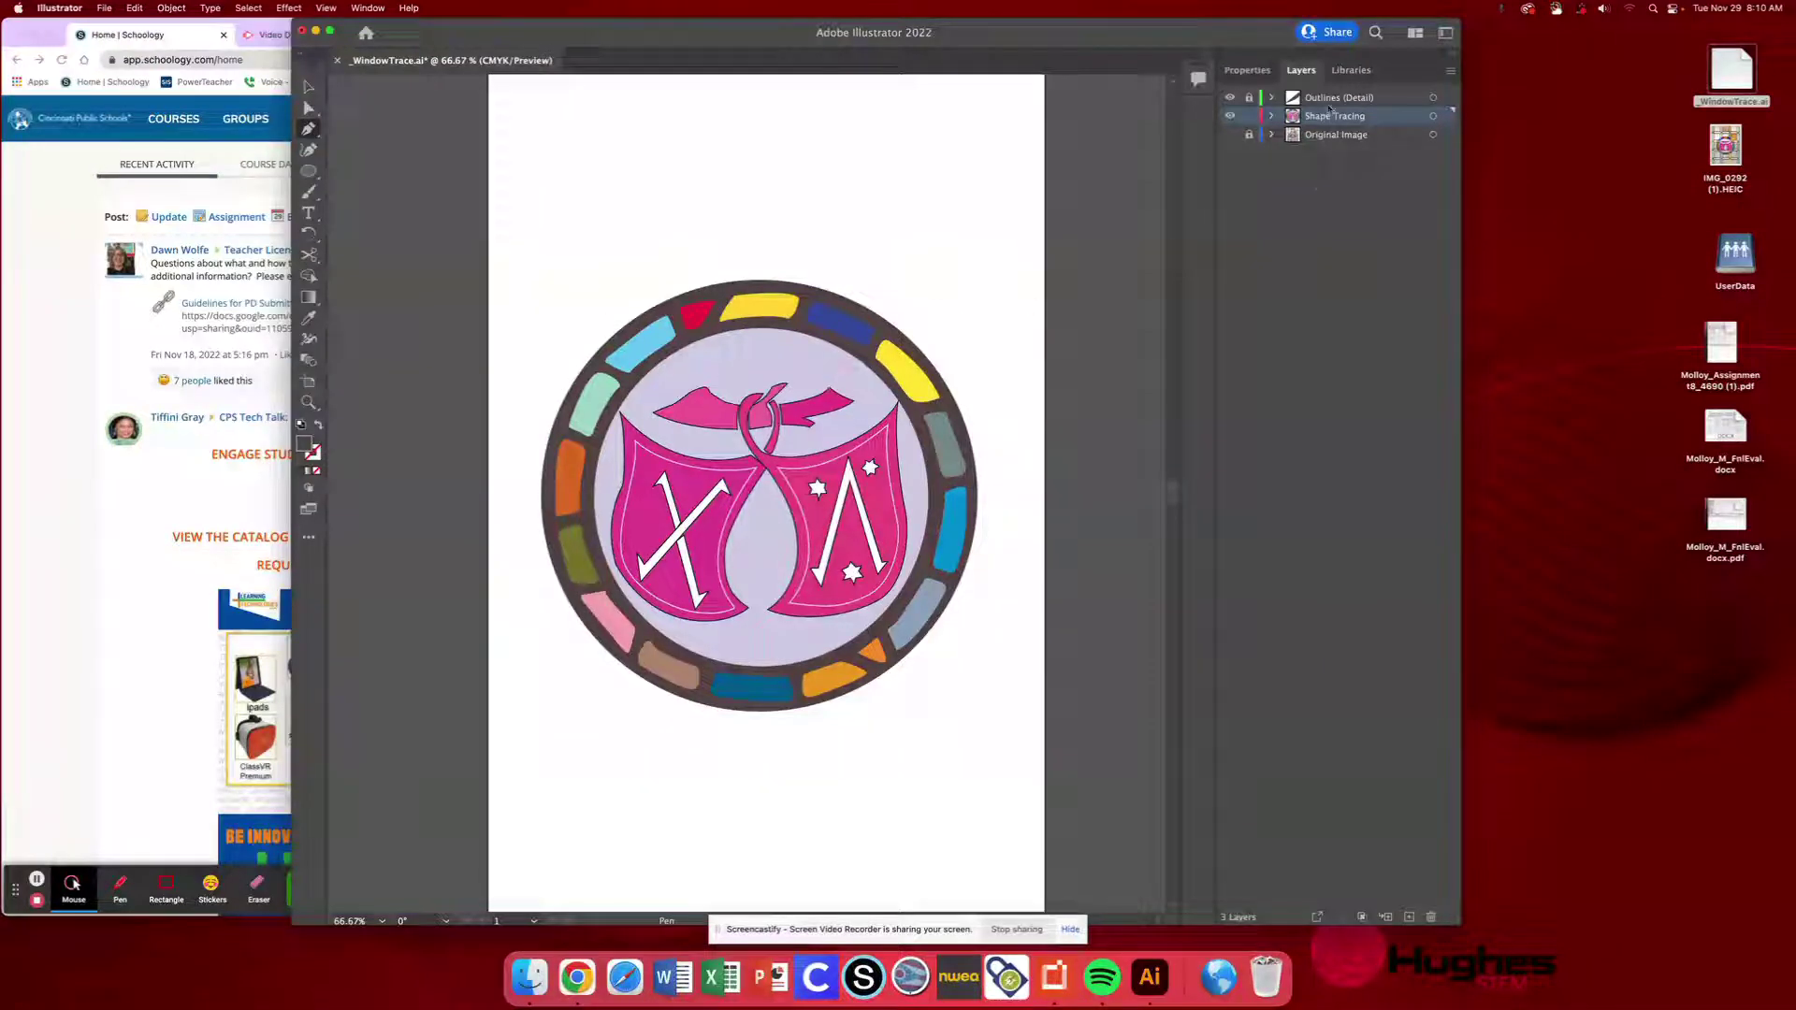
# Show the Original Image layer, and lock and hide the Shape Tracing layer
pyautogui.click(1231, 136)
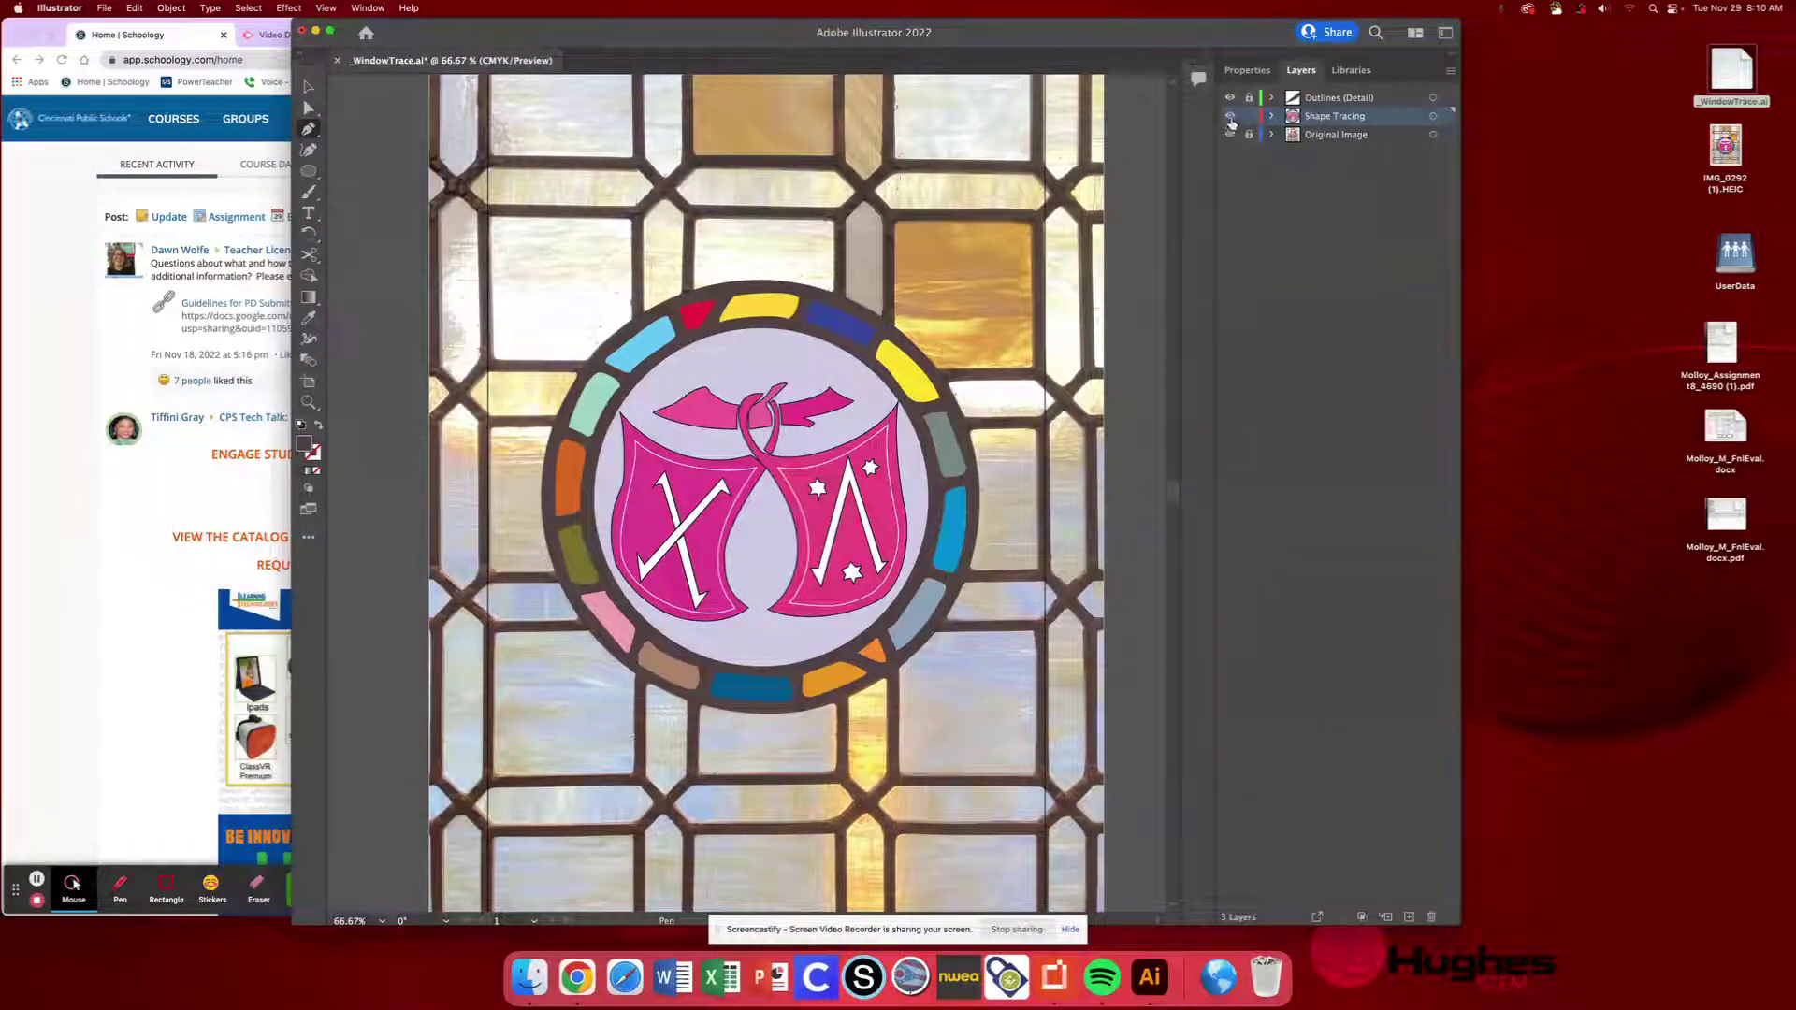
pyautogui.click(1249, 121)
pyautogui.click(1249, 133)
pyautogui.click(1229, 117)
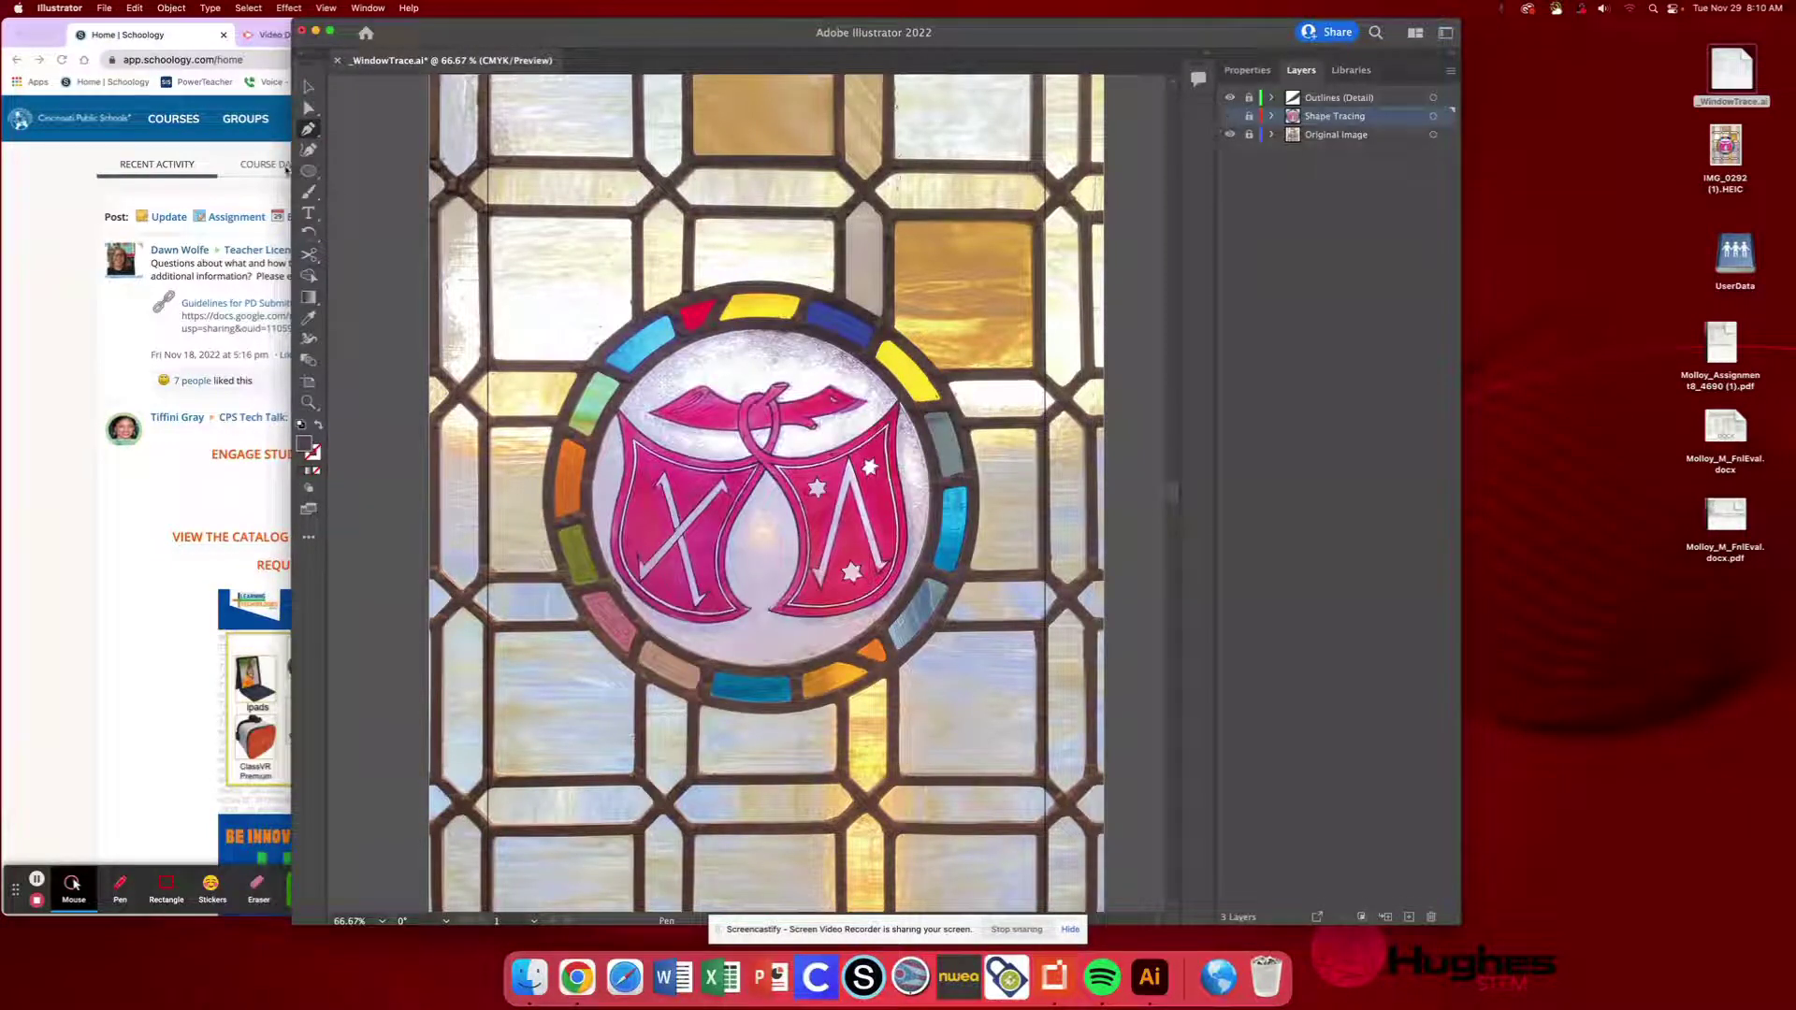
# Make the Outlines (Detail) layer active and unlock it for drawing
pyautogui.click(312, 87)
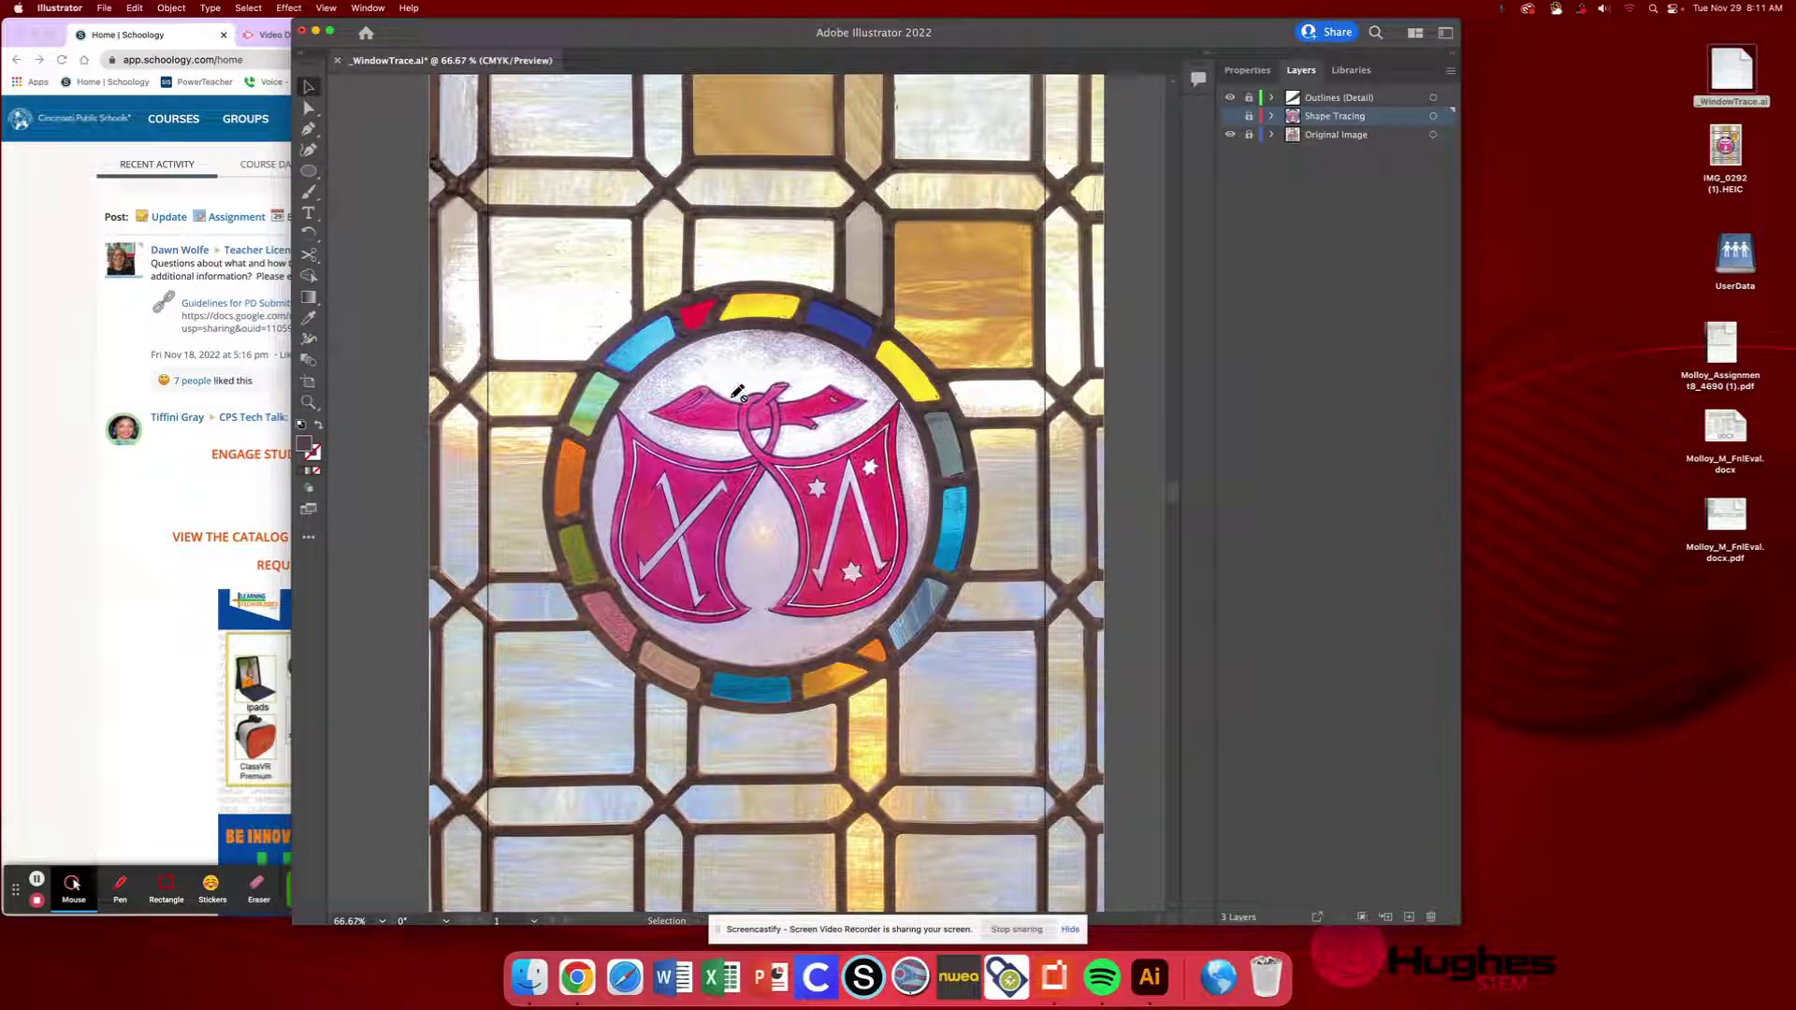
pyautogui.click(699, 388)
pyautogui.click(1230, 117)
pyautogui.click(1324, 99)
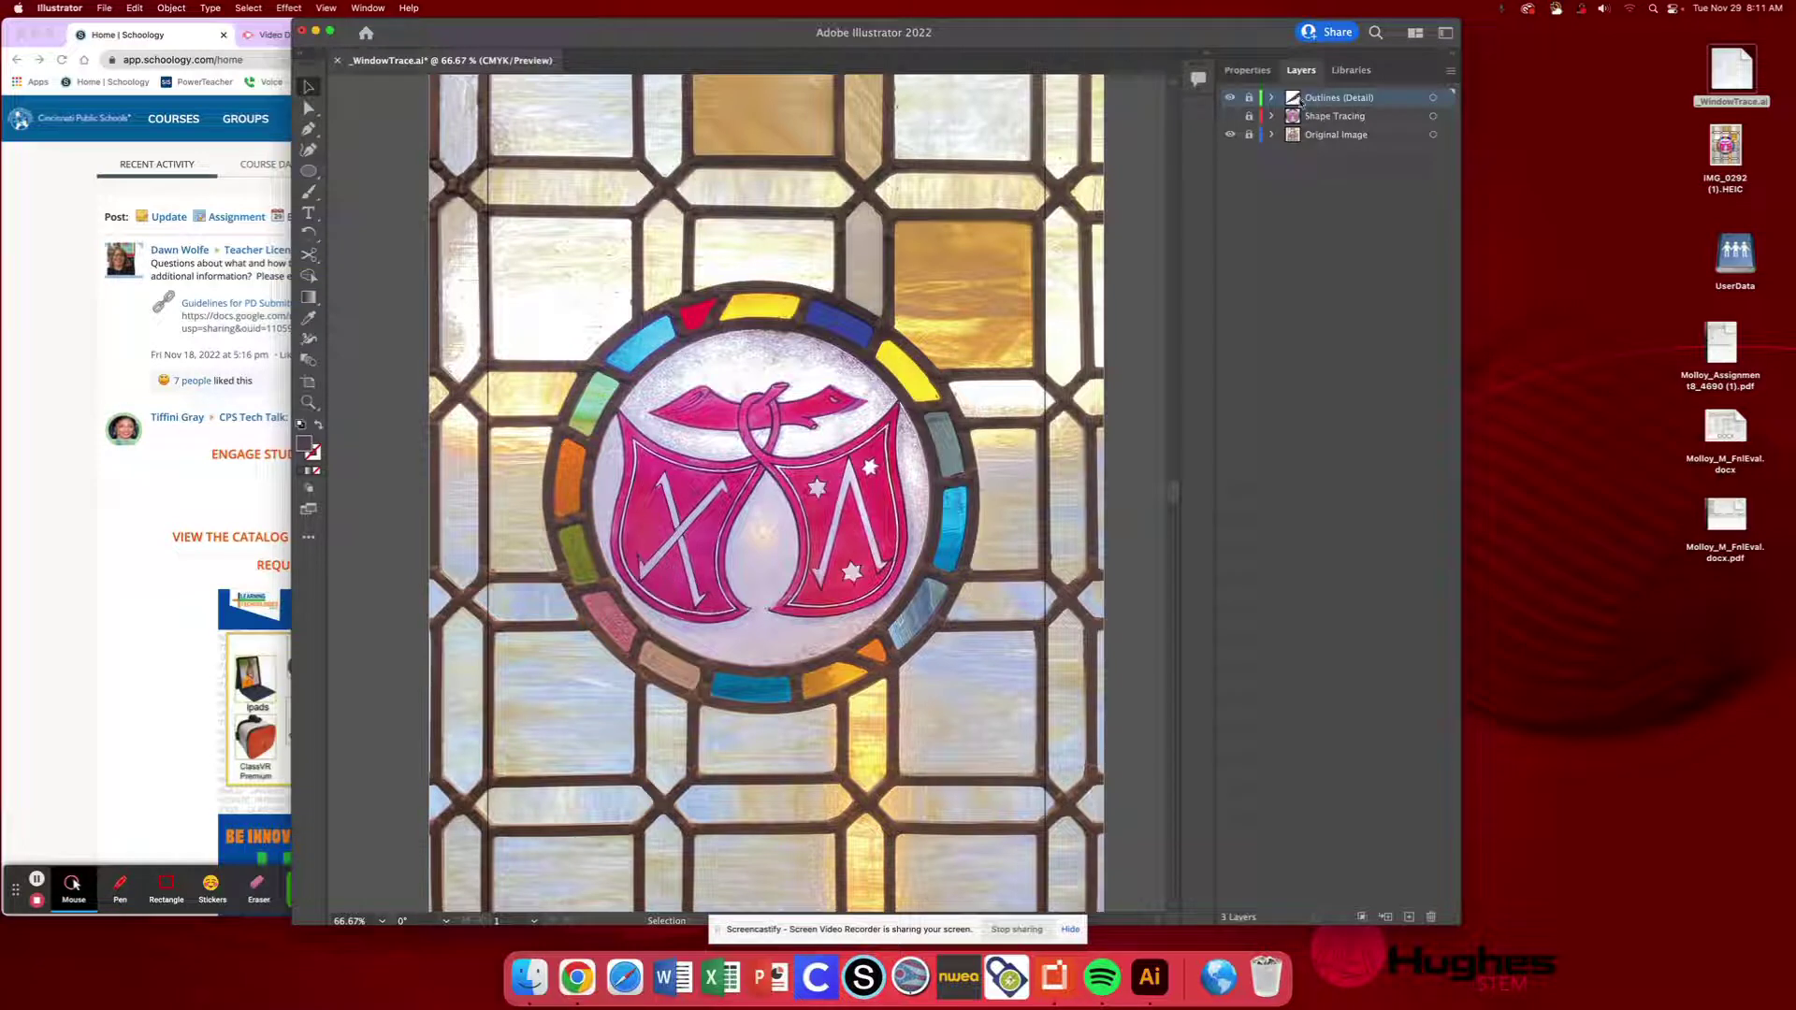
pyautogui.click(1250, 99)
# Trace the curved fold line at the ribbon's left end with the Pen tool on the Outlines (Detail) layer
pyautogui.click(309, 128)
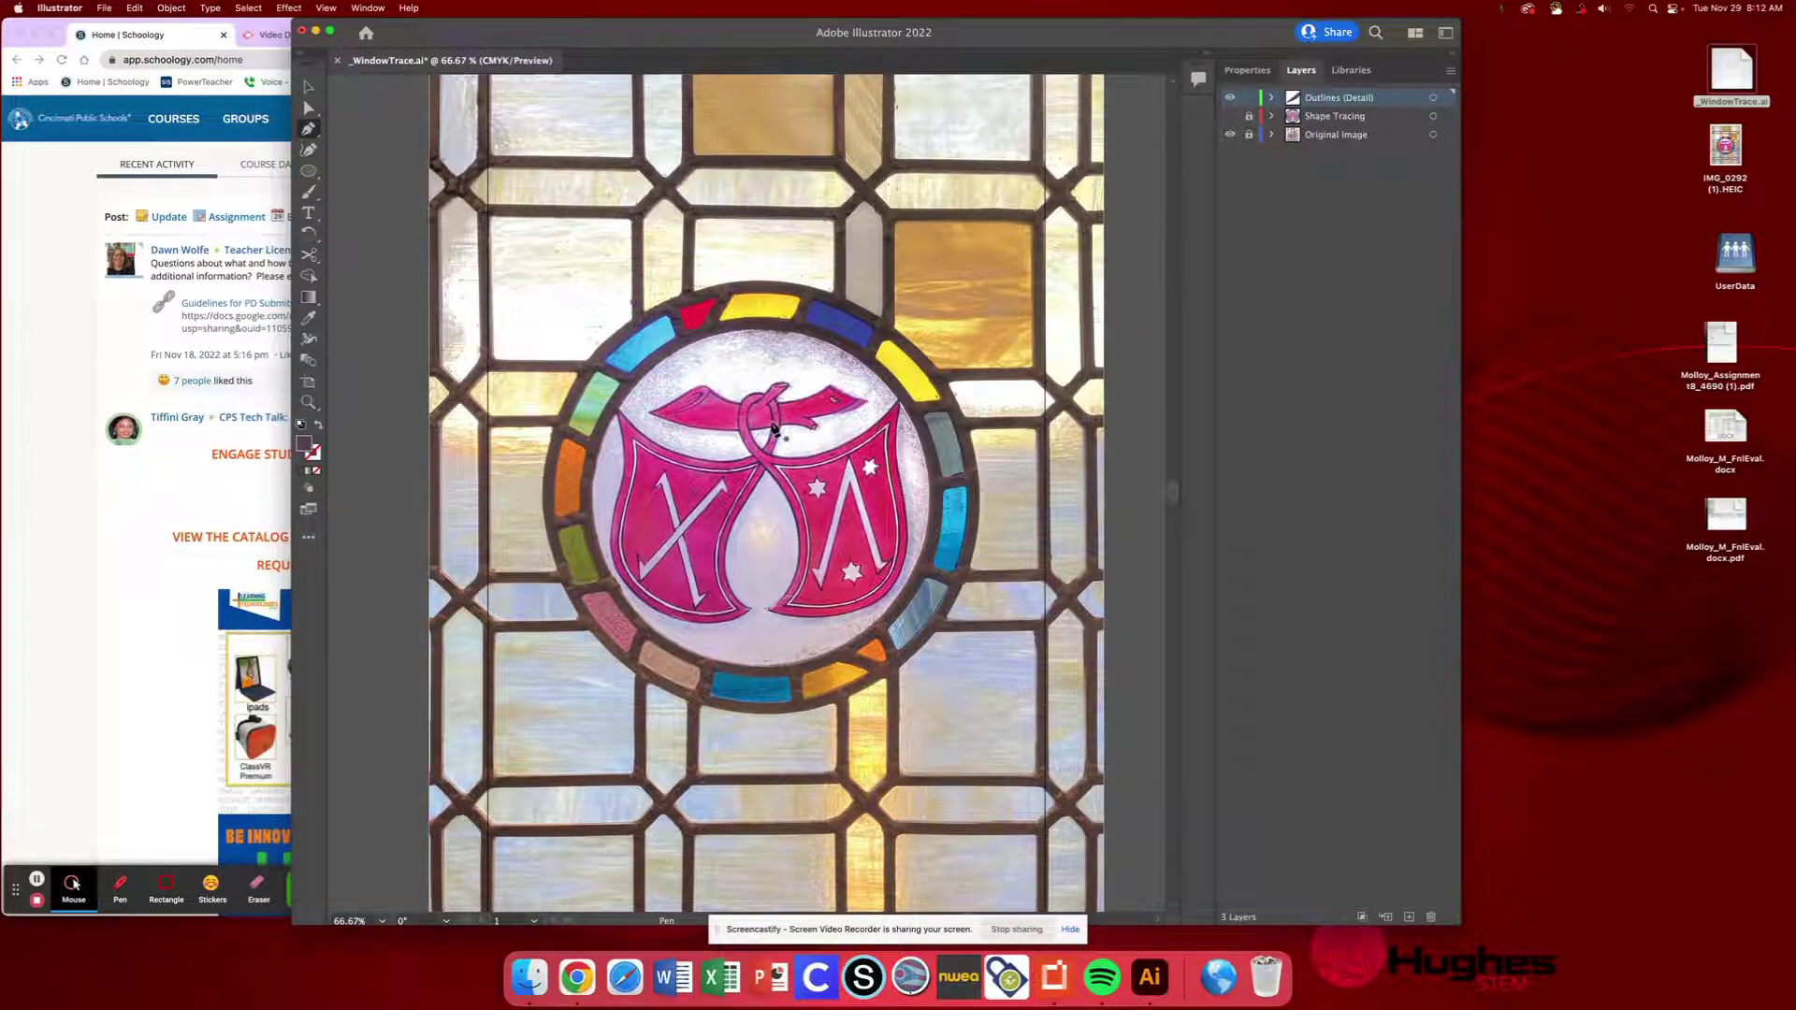
pyautogui.press('super+equal')
pyautogui.press('super+equal')
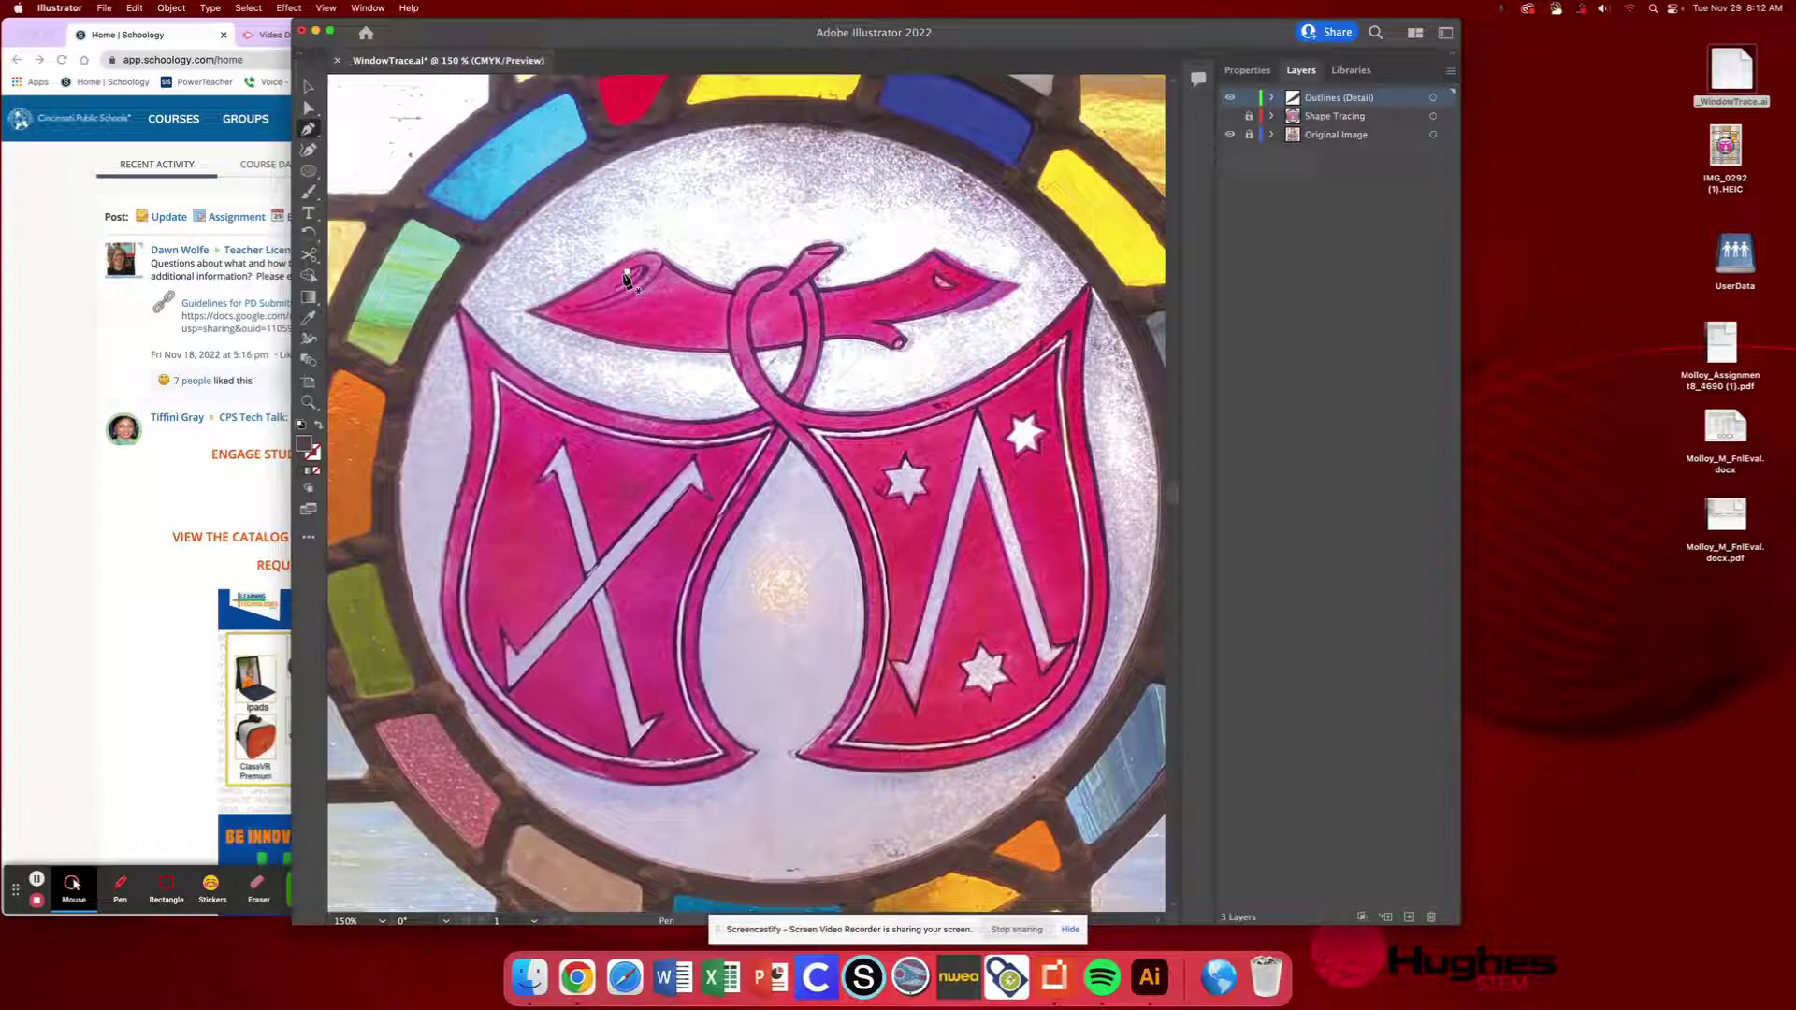
pyautogui.moveTo(625, 278); pyautogui.dragTo(636, 287)
pyautogui.moveTo(541, 317); pyautogui.dragTo(1043, 101)
# Set the fold line's fill to none and its stroke to black
pyautogui.click(1247, 70)
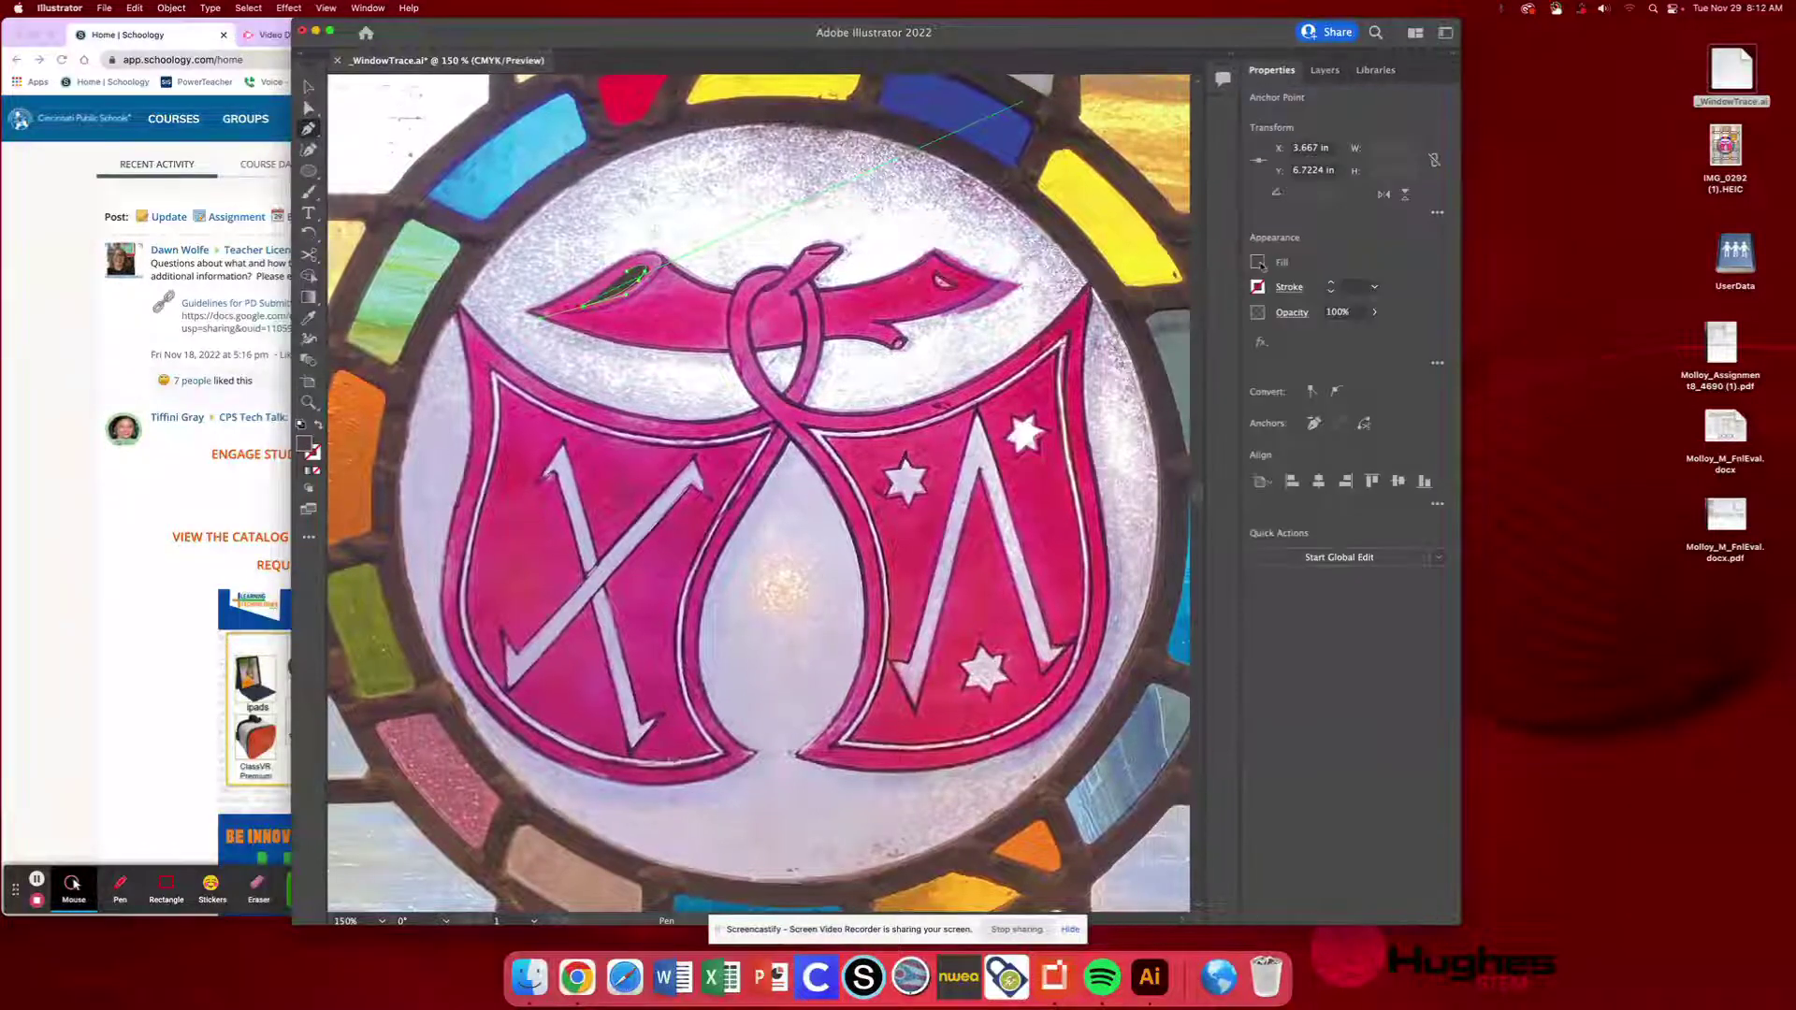
pyautogui.click(1259, 262)
pyautogui.click(1066, 324)
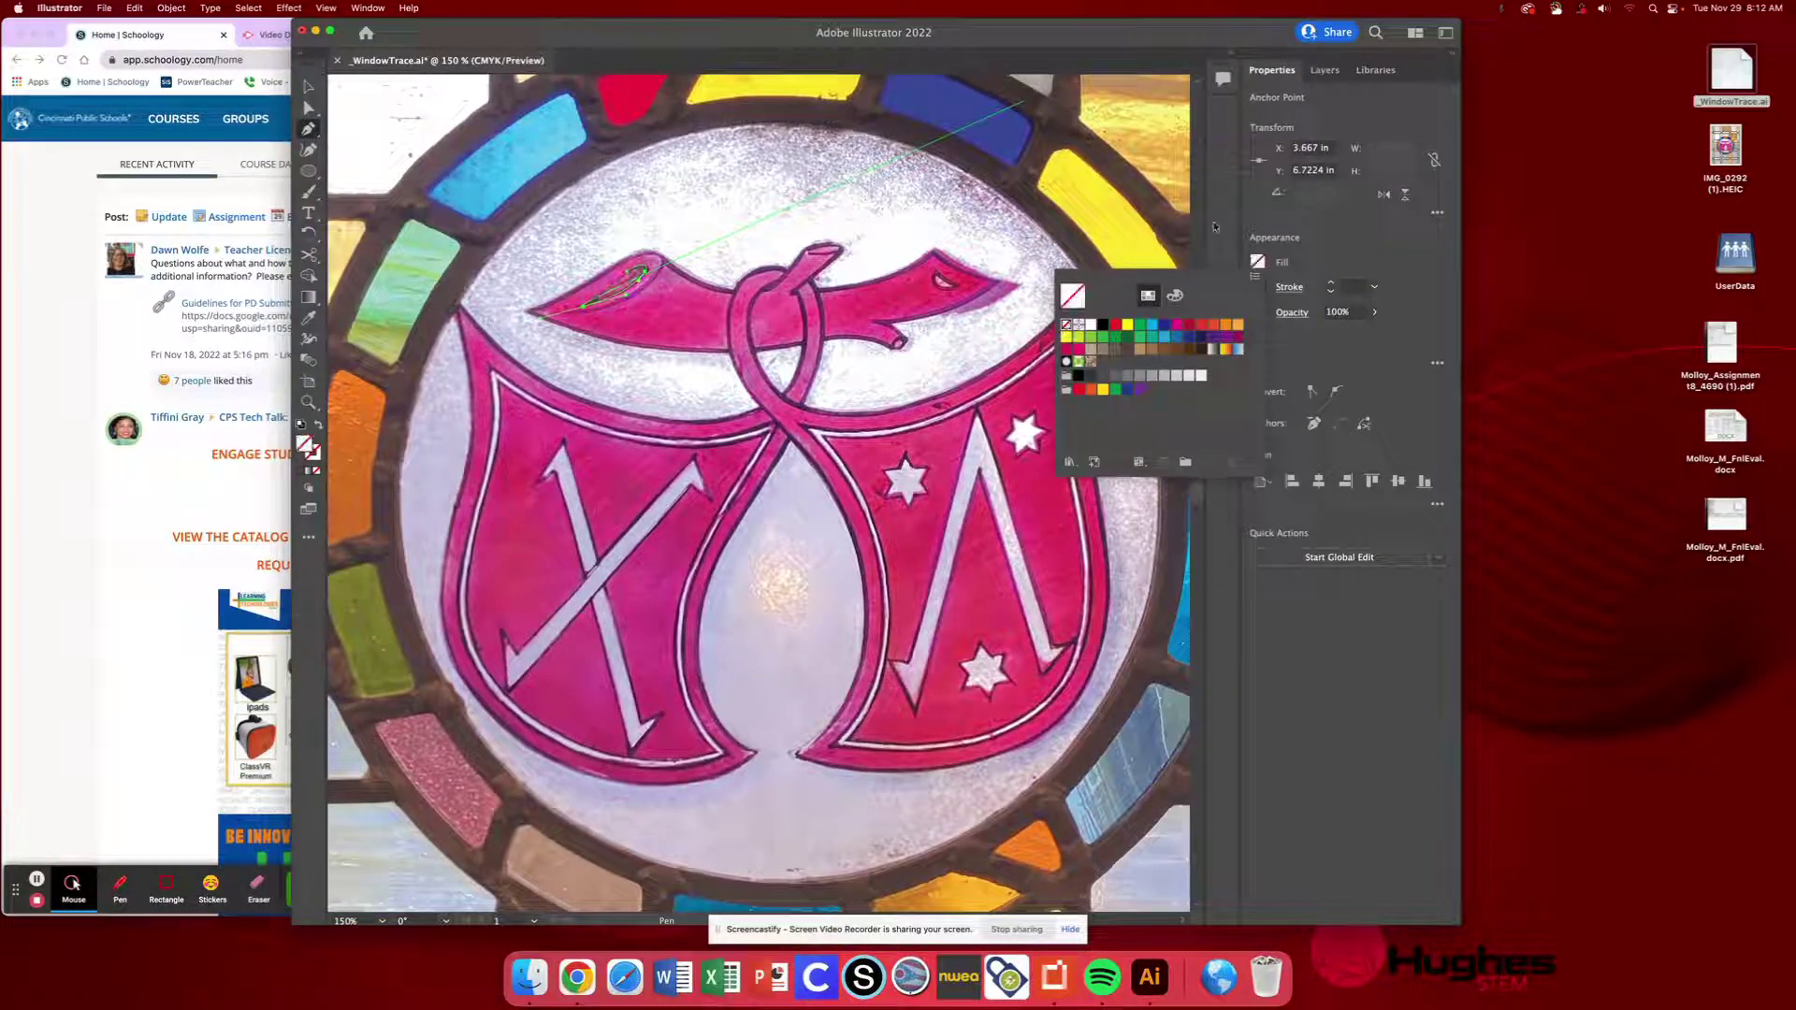
pyautogui.click(1258, 287)
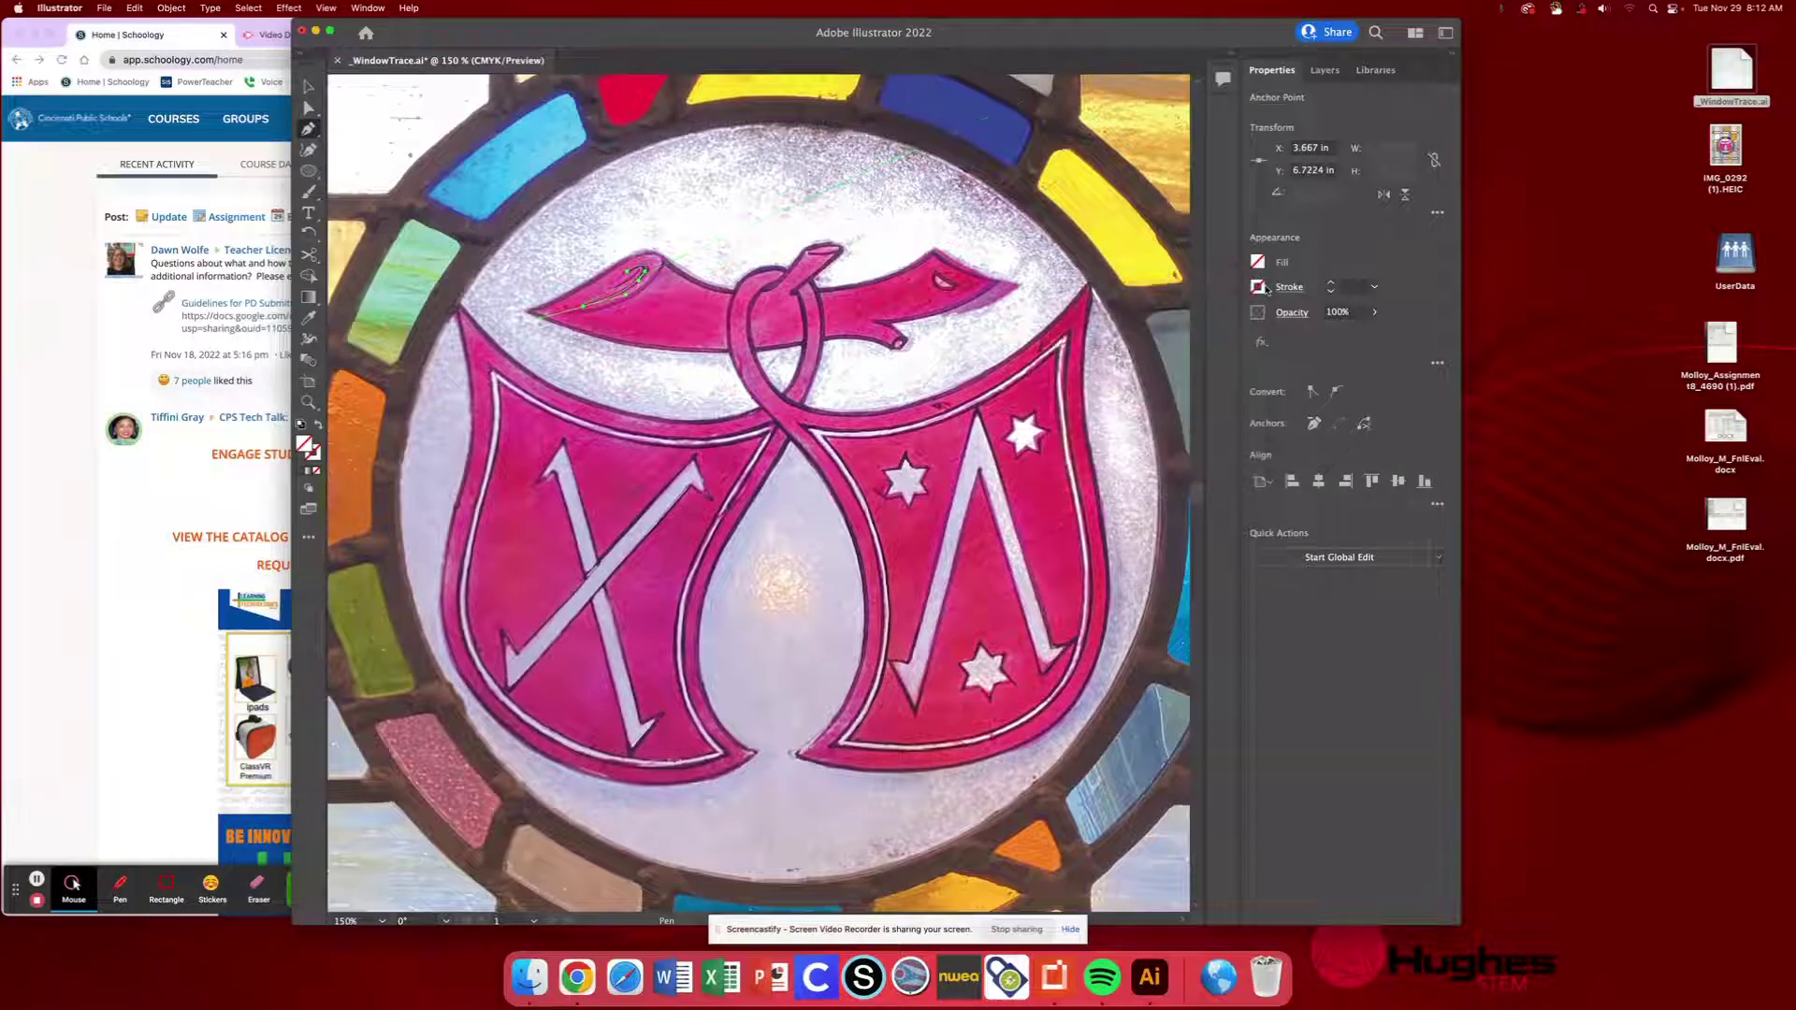
pyautogui.click(1258, 286)
pyautogui.click(1103, 350)
pyautogui.press('Escape')
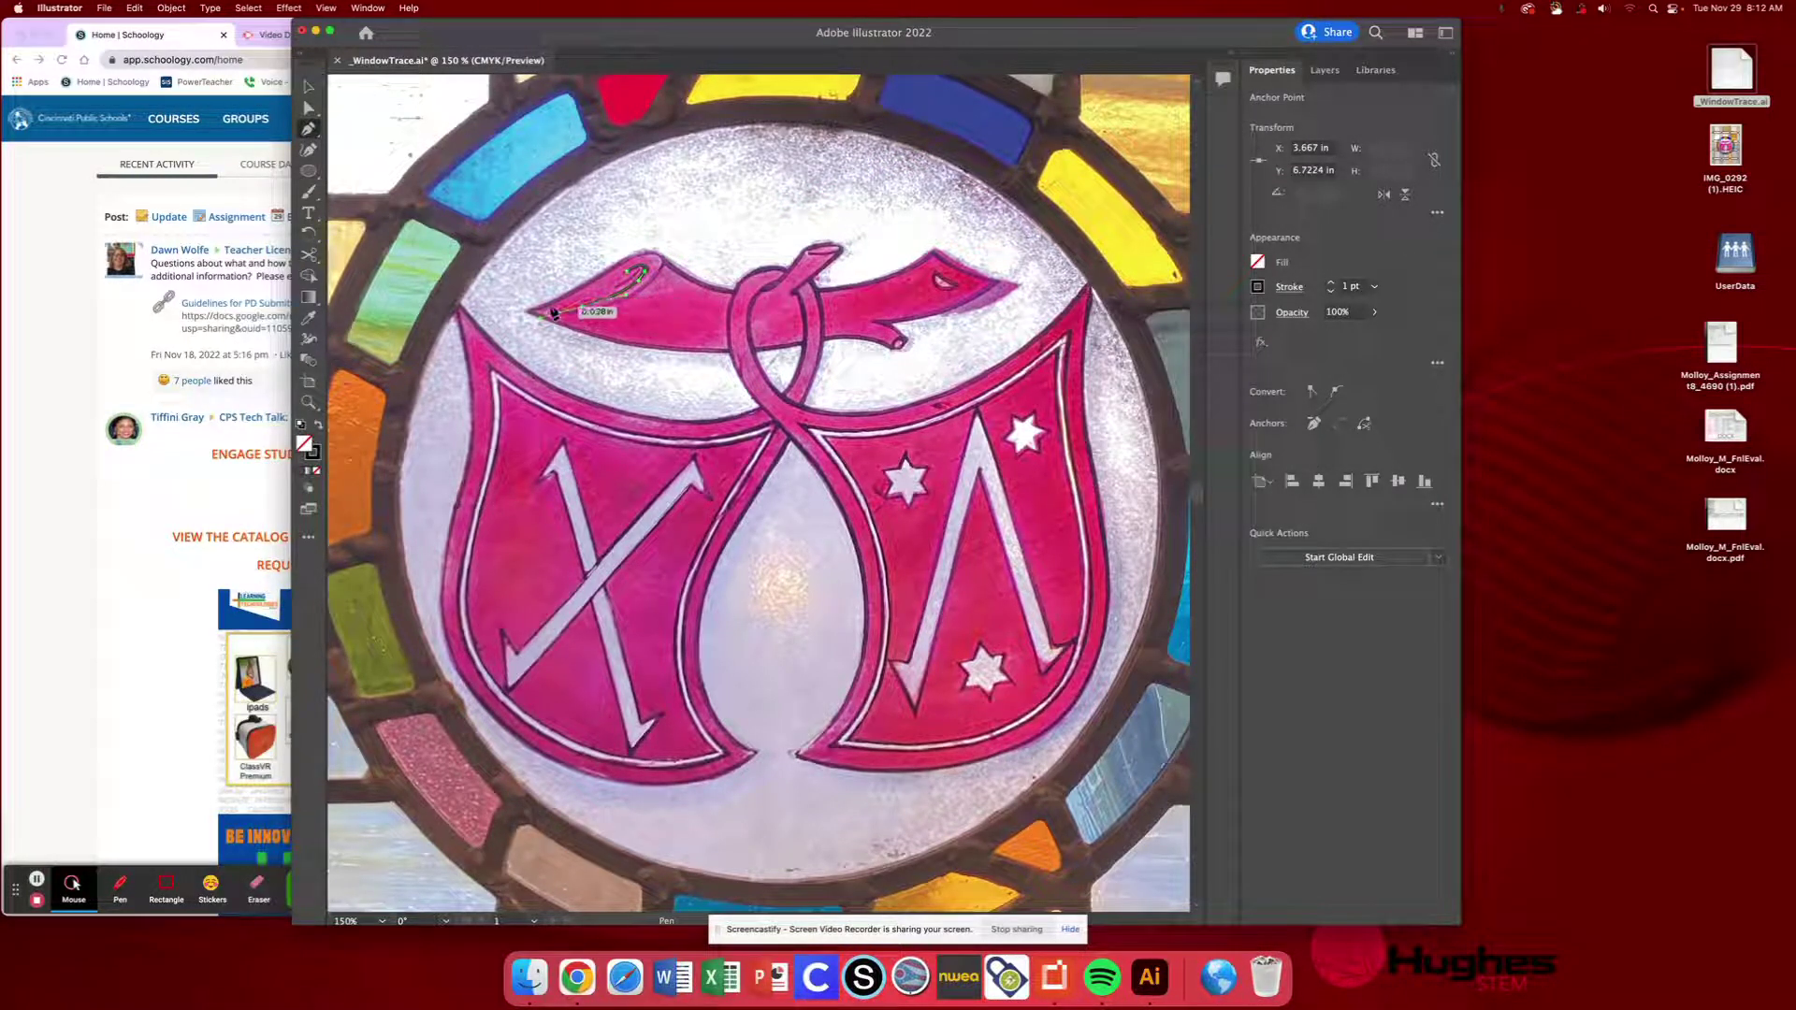
# Finish the fold detail at the ribbon's left end with a short inner Pen line
pyautogui.click(643, 273)
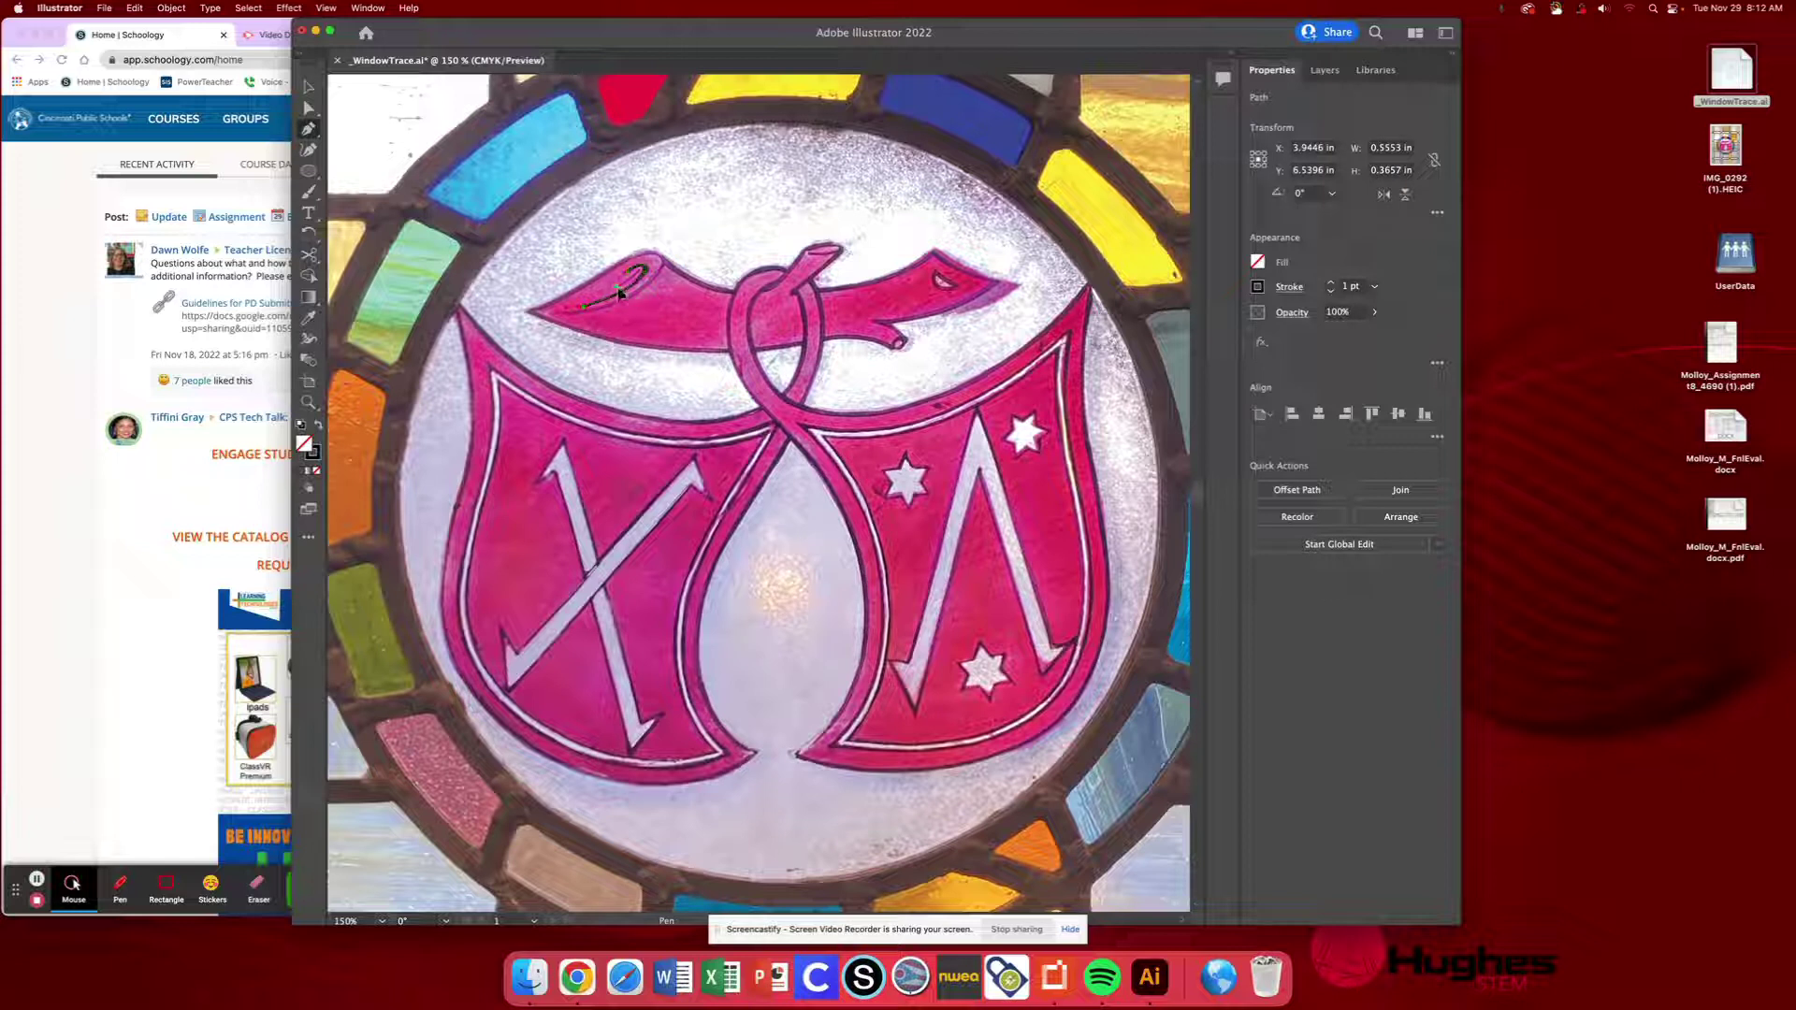
pyautogui.click(642, 274)
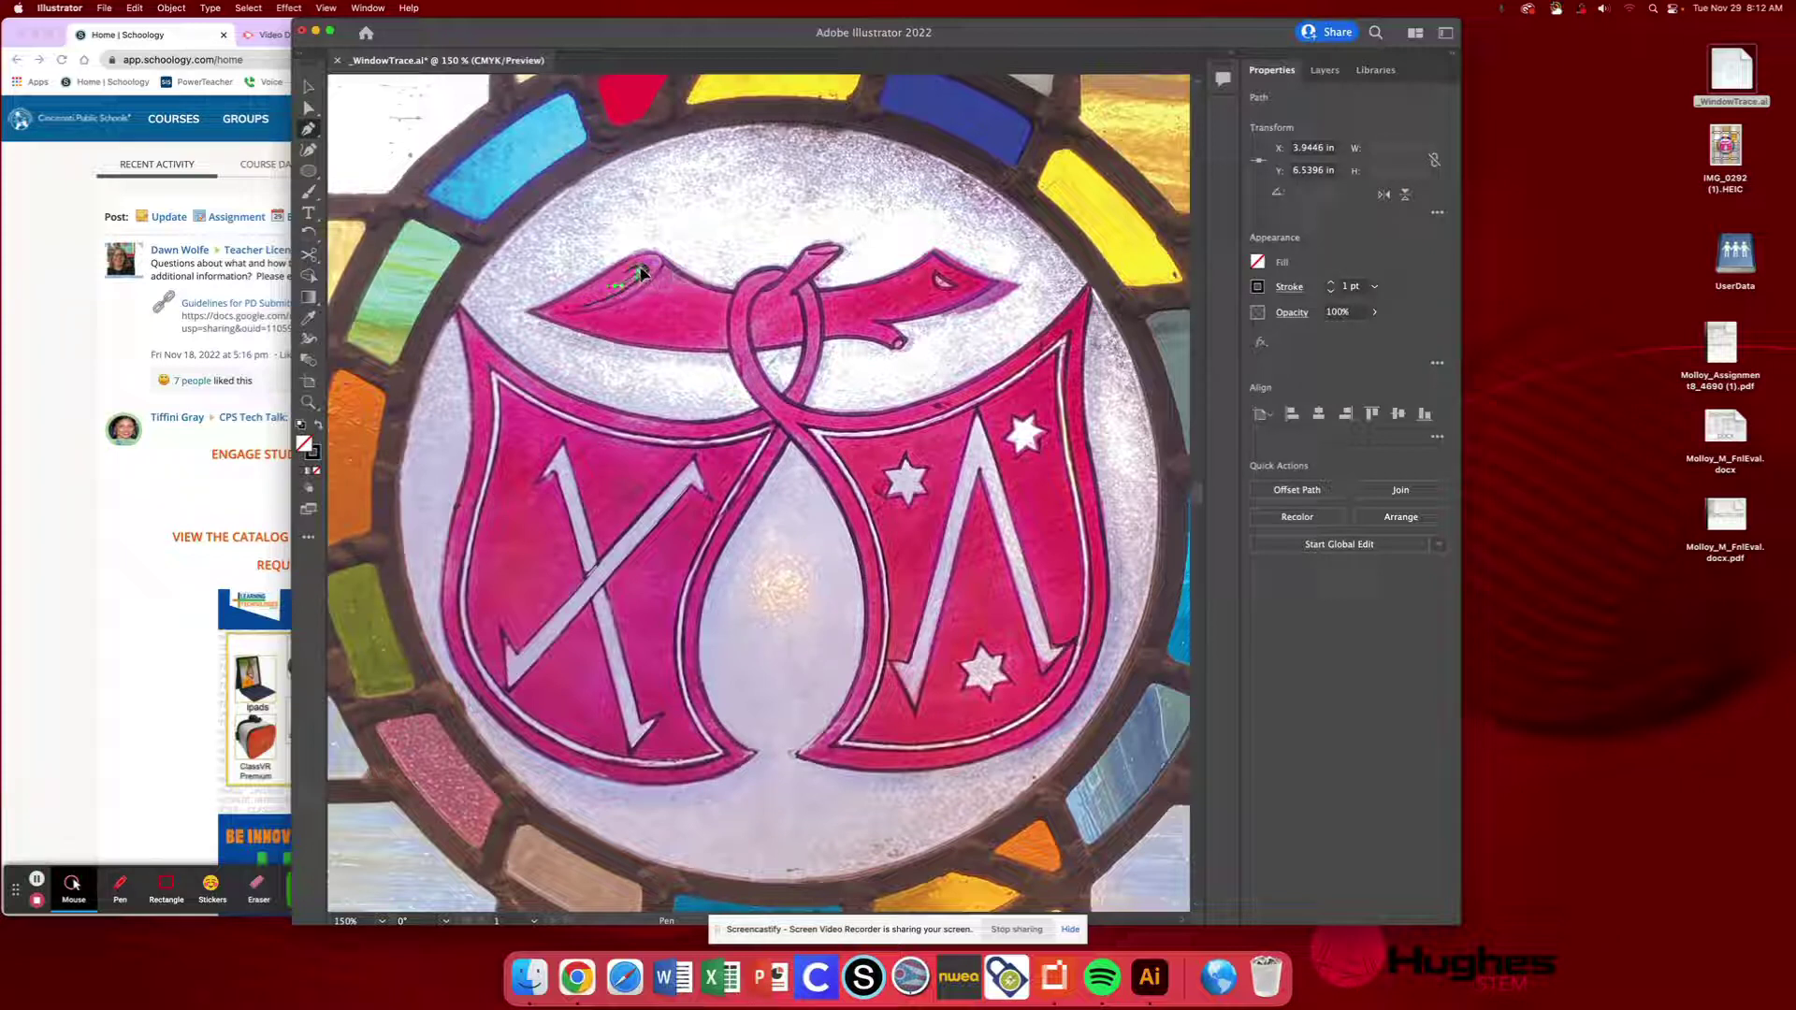
pyautogui.click(642, 274)
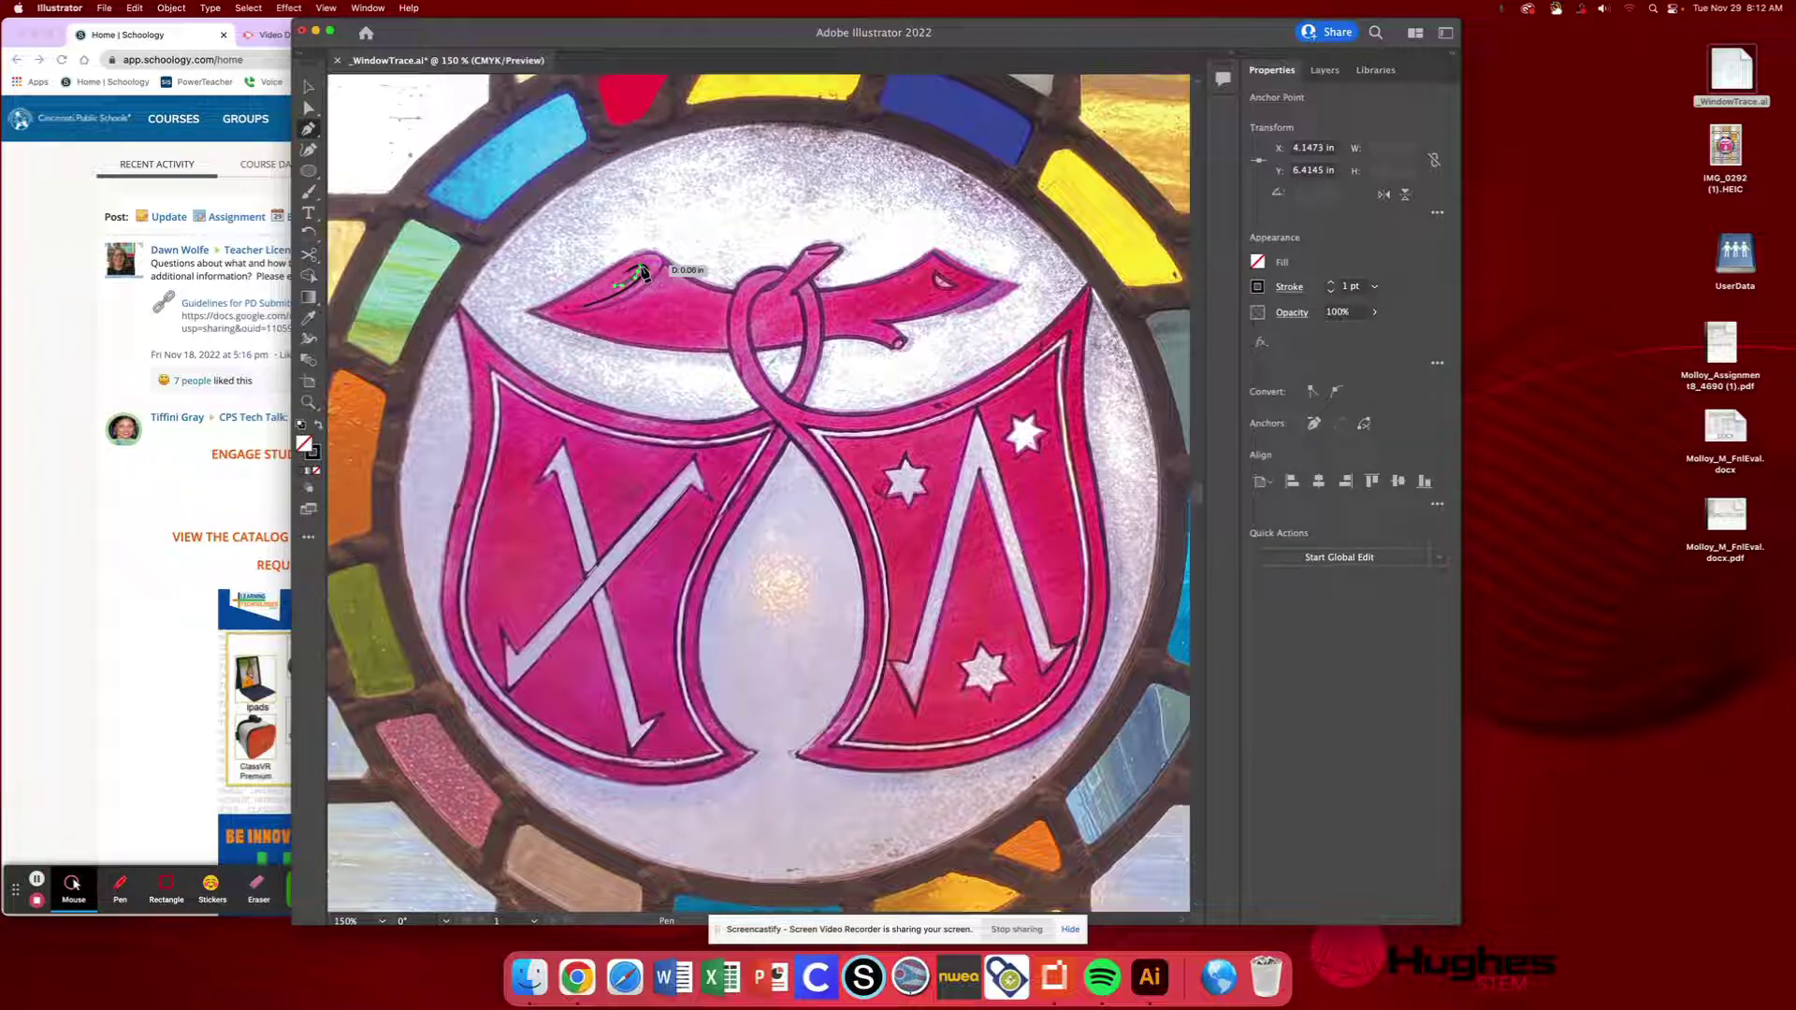
# Trace the small triangular fold at the ribbon's right end as a closed Pen outline
pyautogui.click(938, 285)
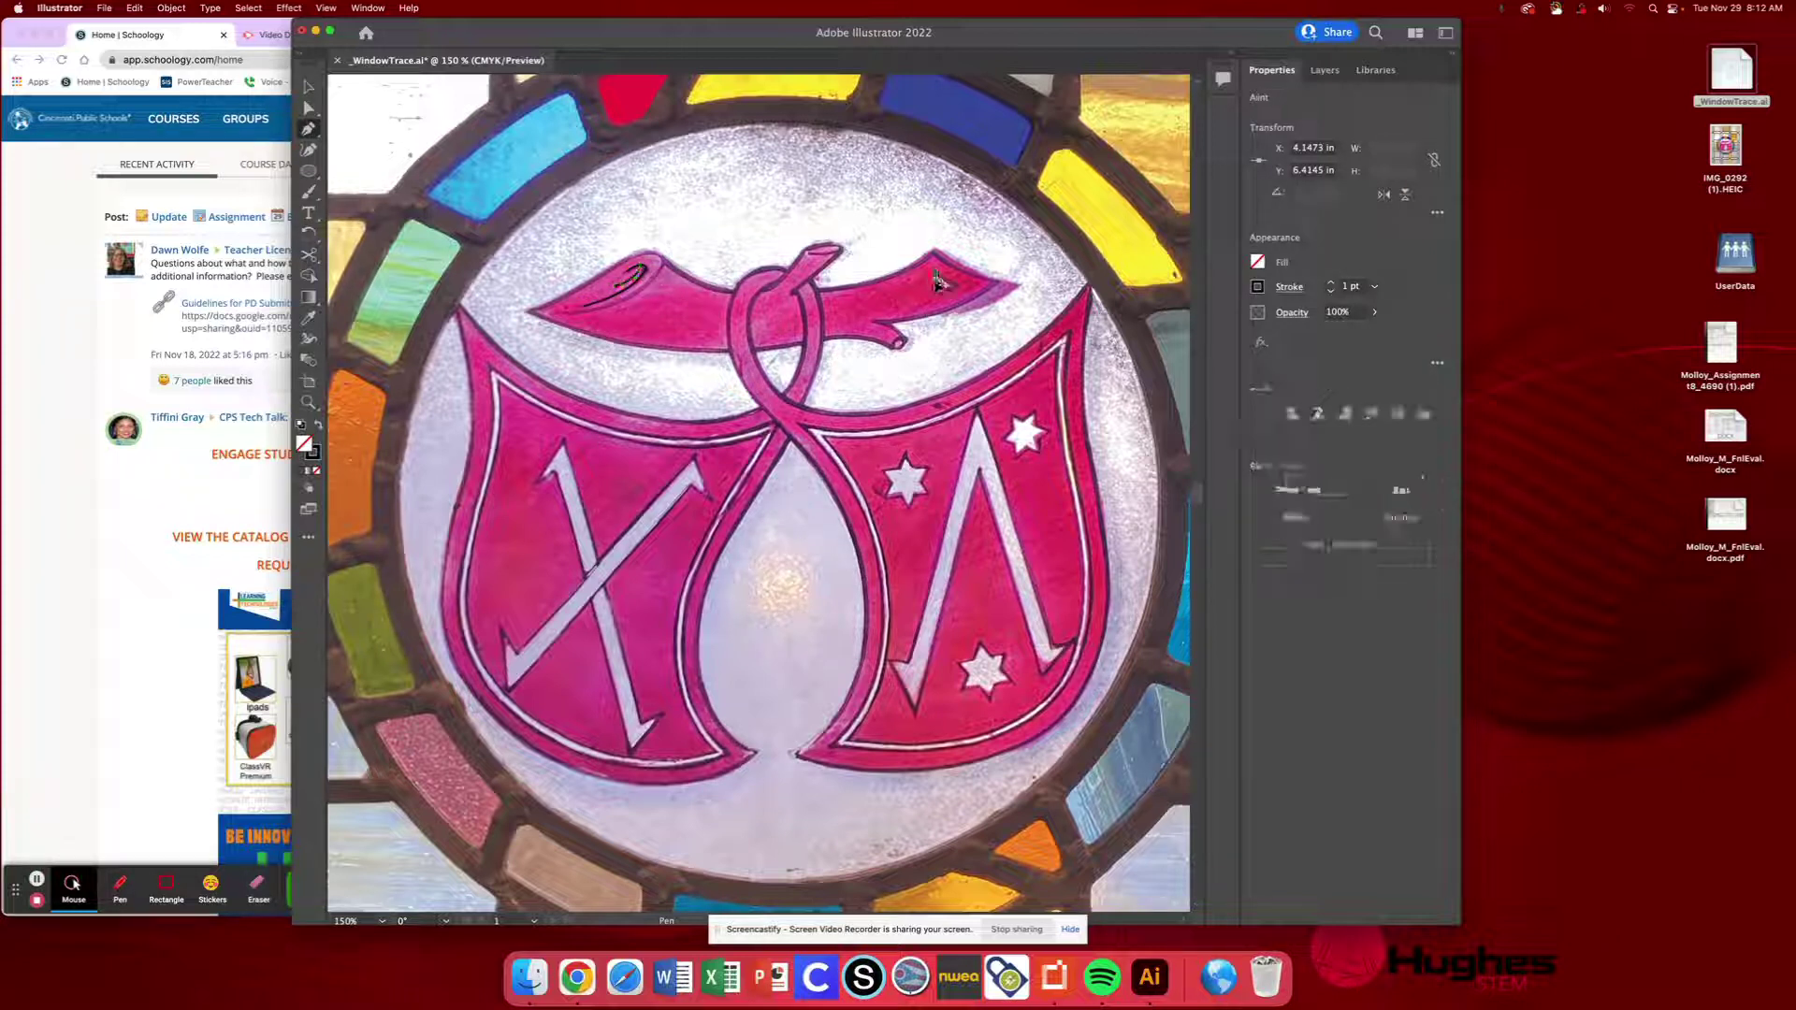
pyautogui.click(981, 285)
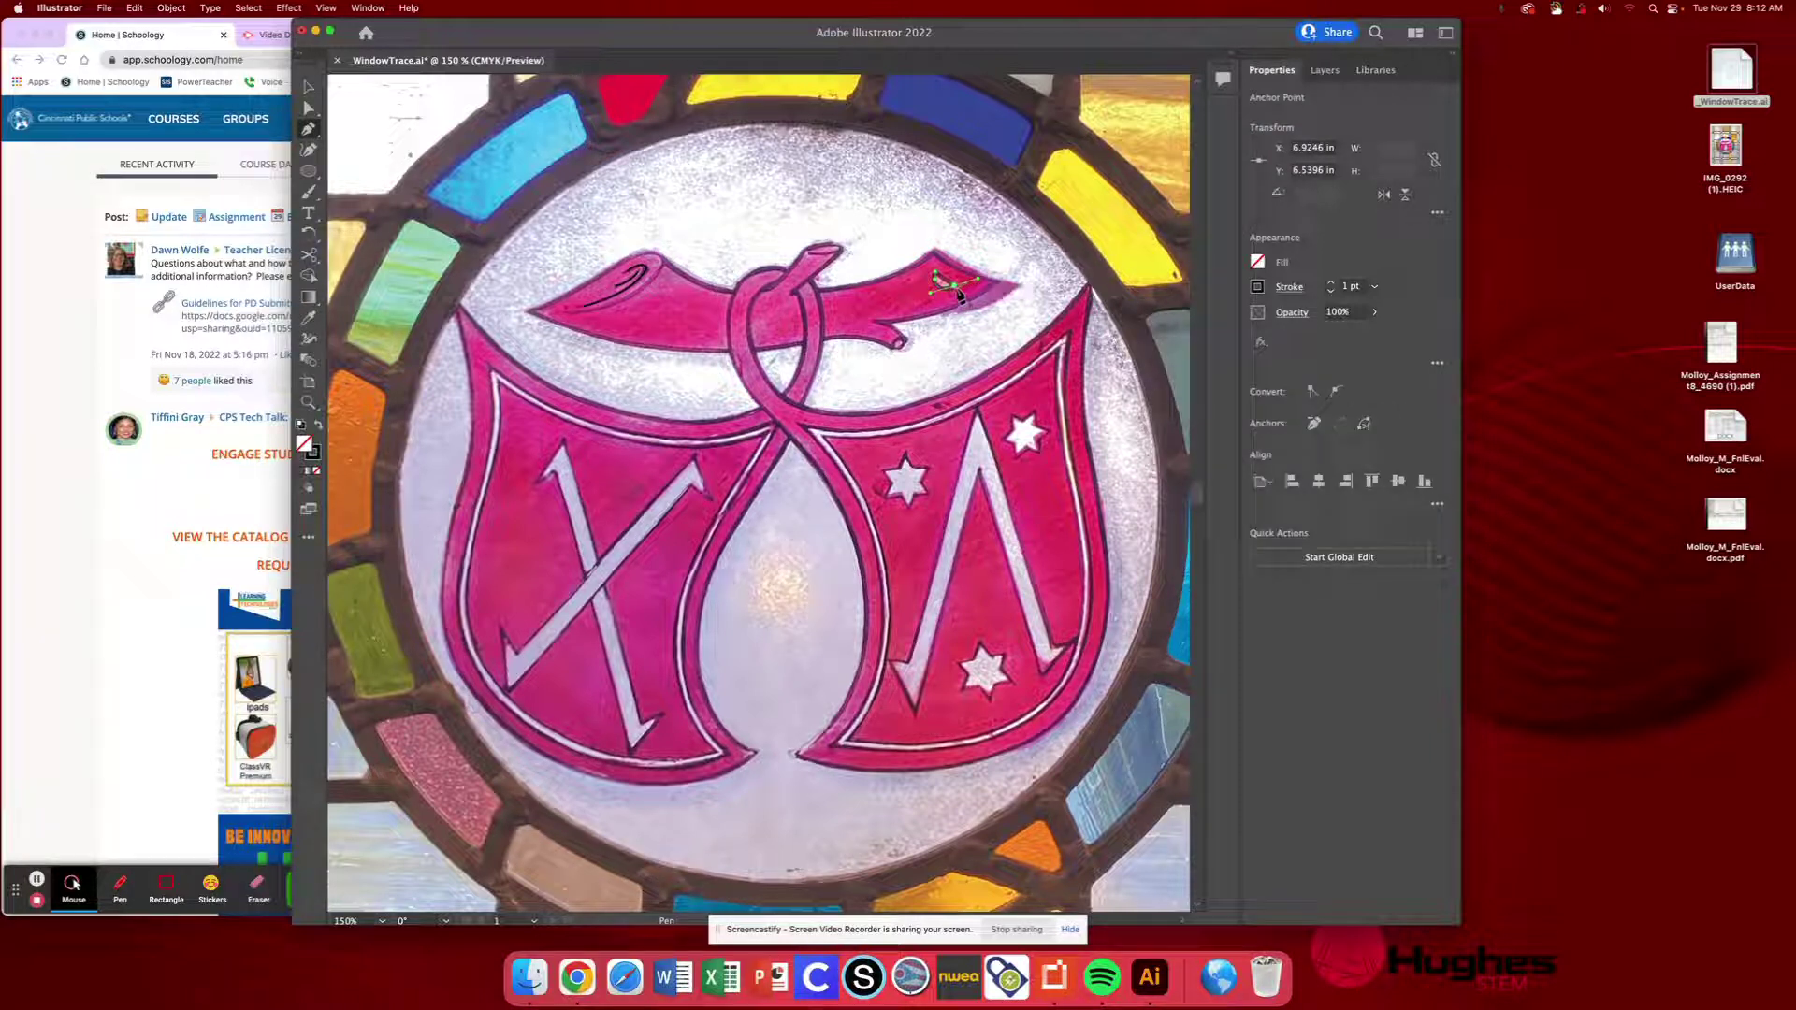
pyautogui.click(935, 273)
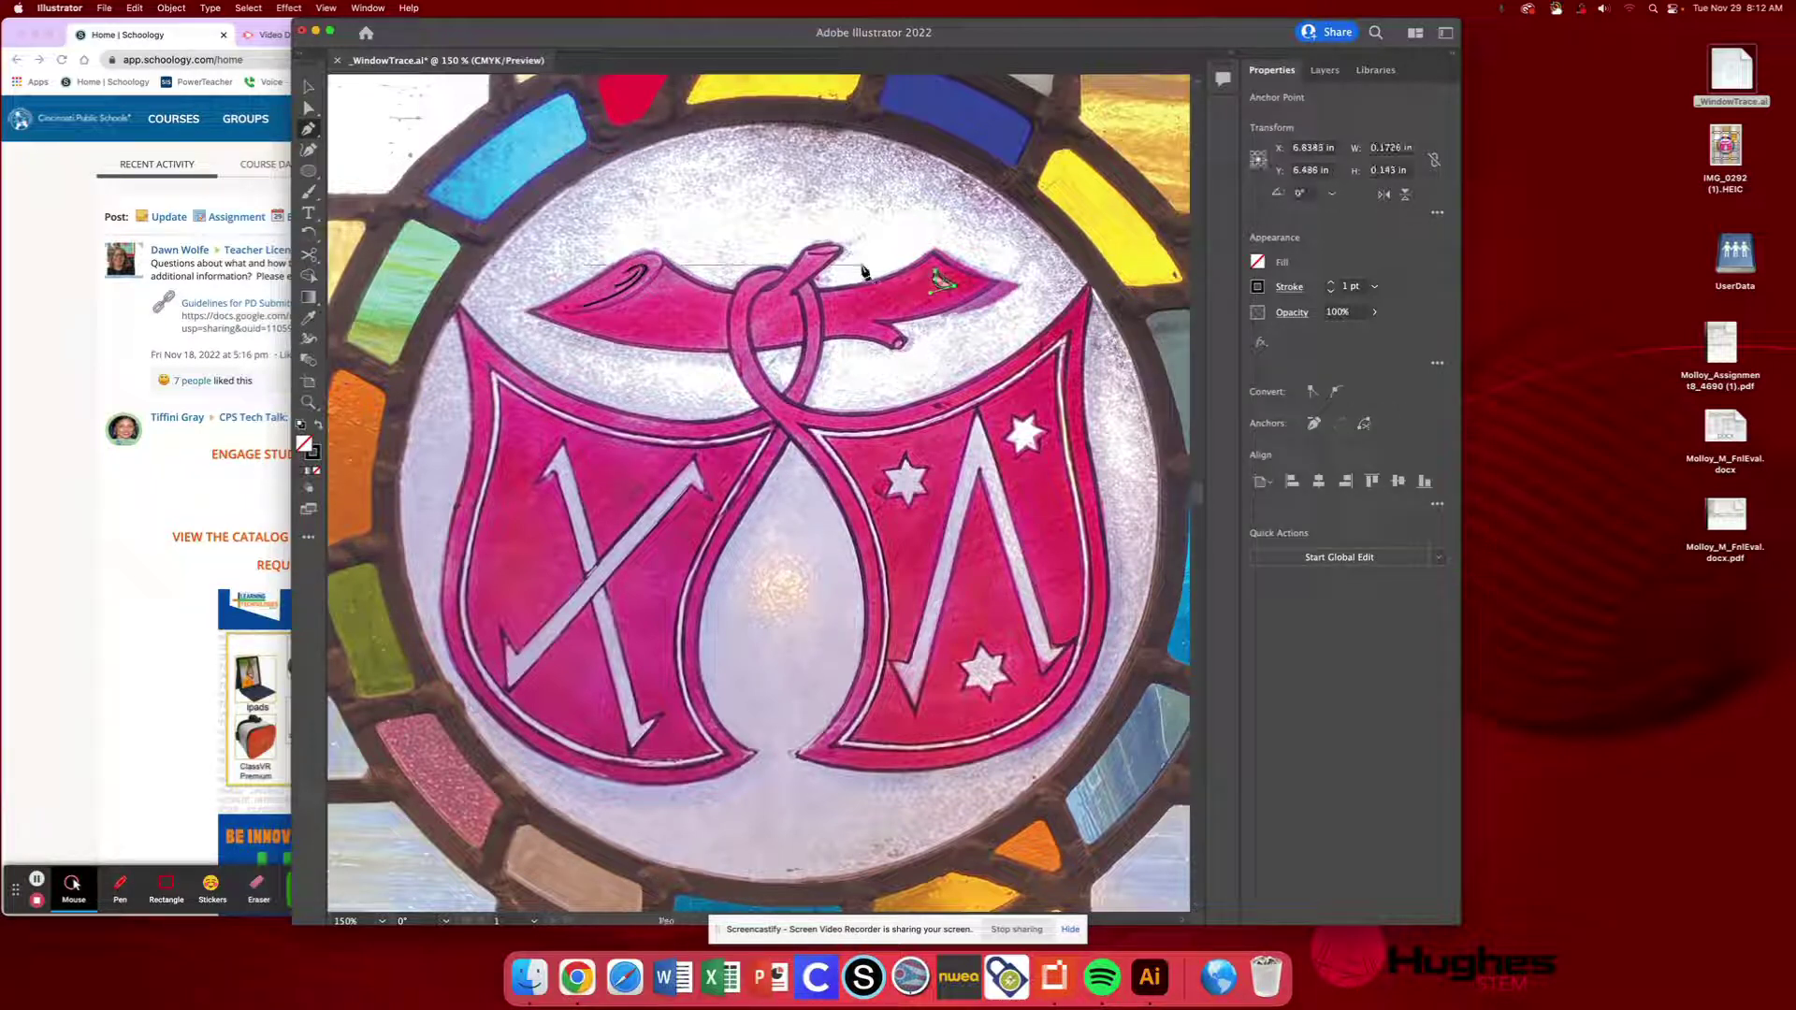
# Trace the short fold lines on the tips of the ribbon's lower and upper tails with the Pen tool
pyautogui.click(897, 345)
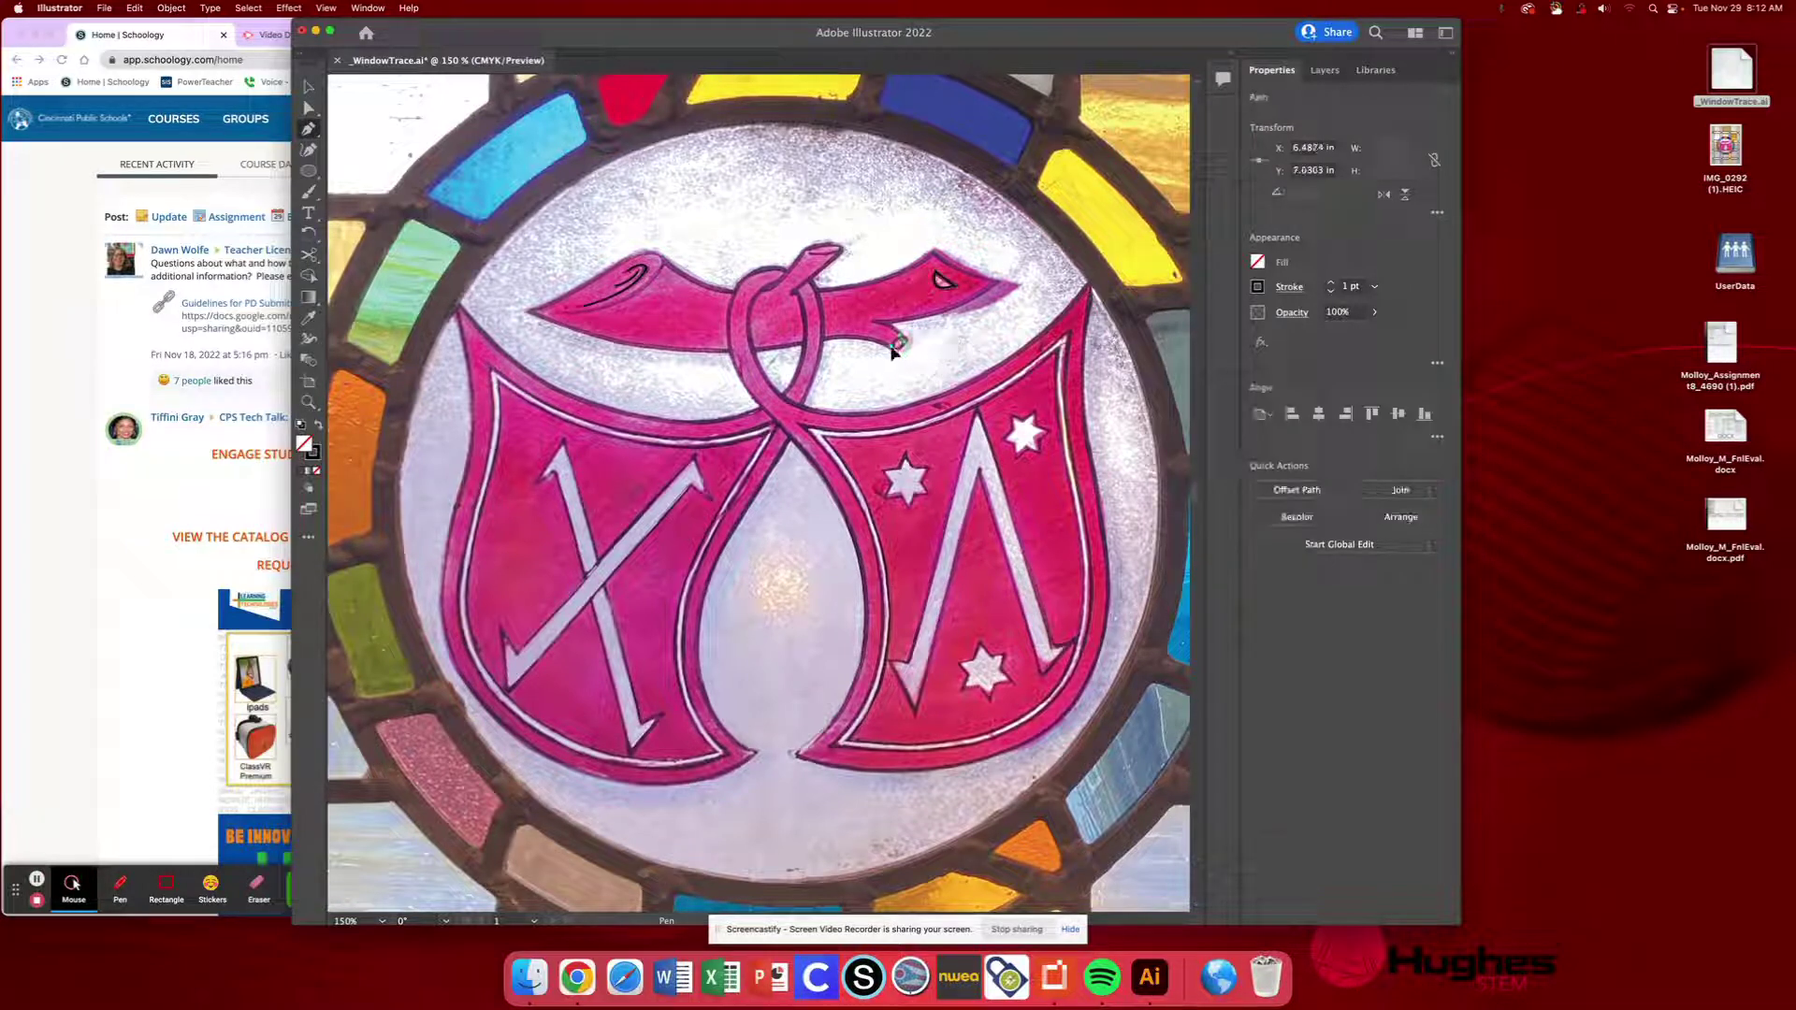
pyautogui.click(896, 346)
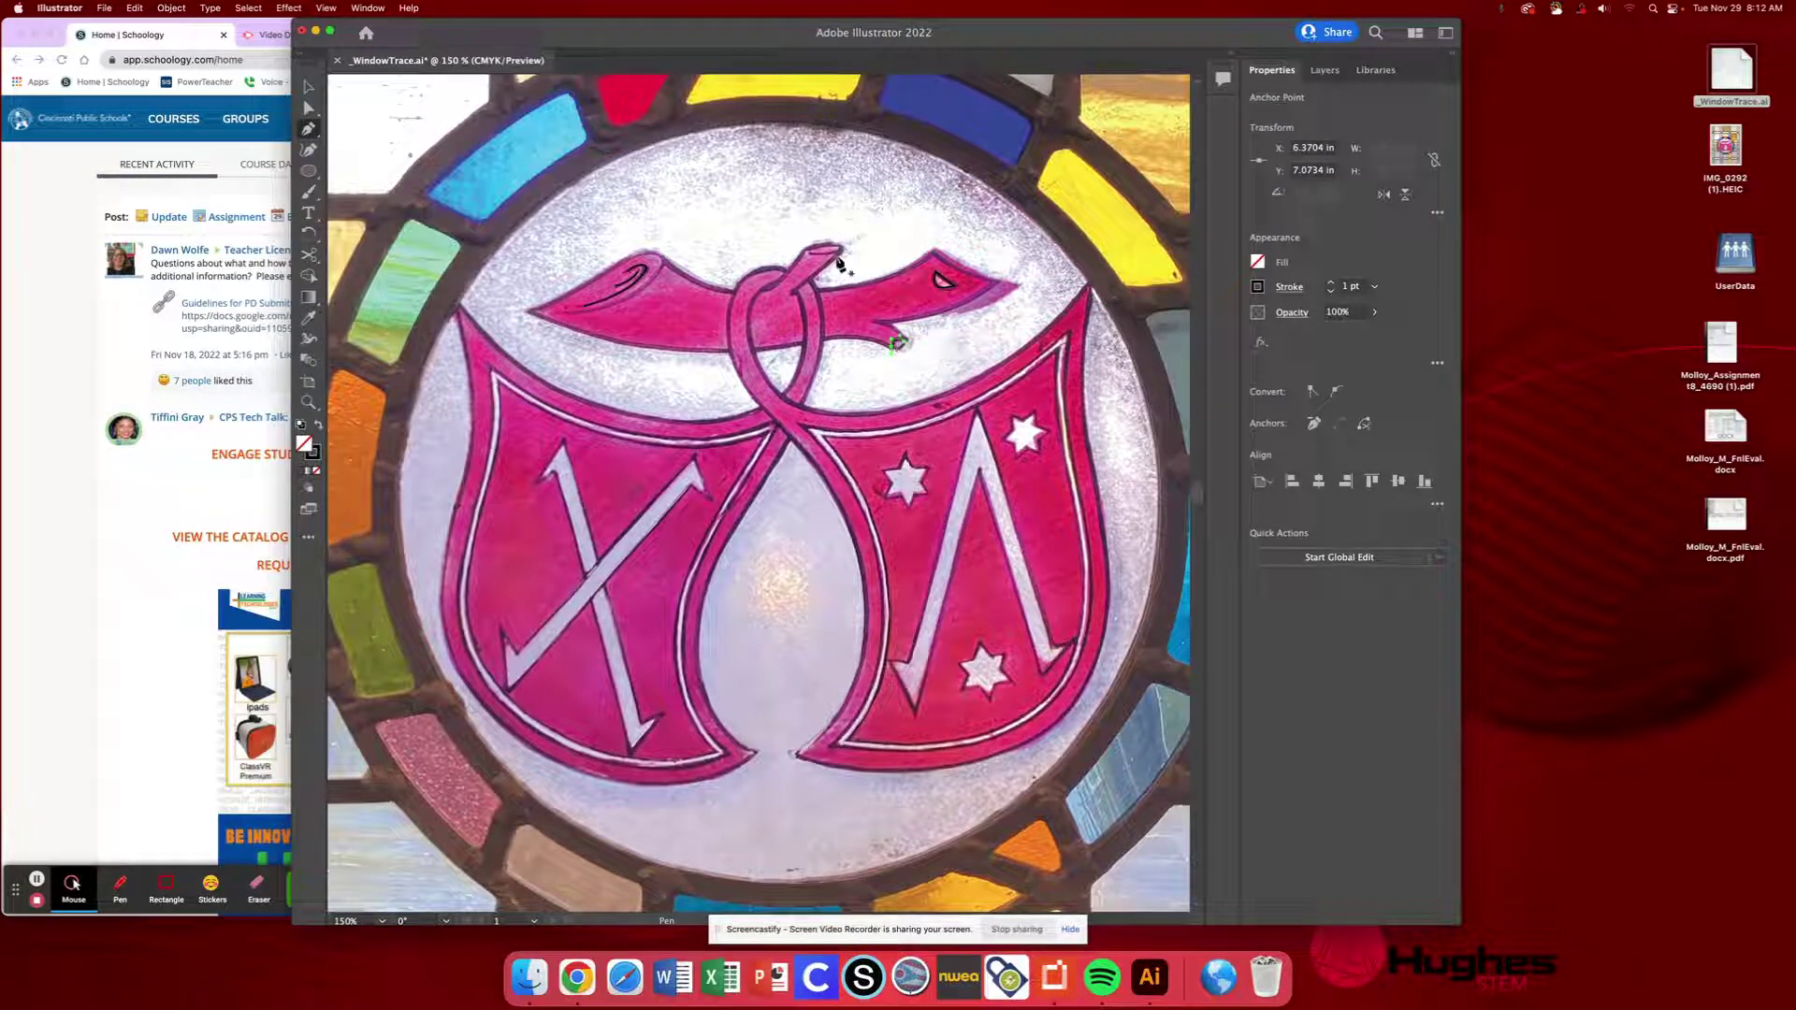
pyautogui.moveTo(824, 253); pyautogui.dragTo(849, 258)
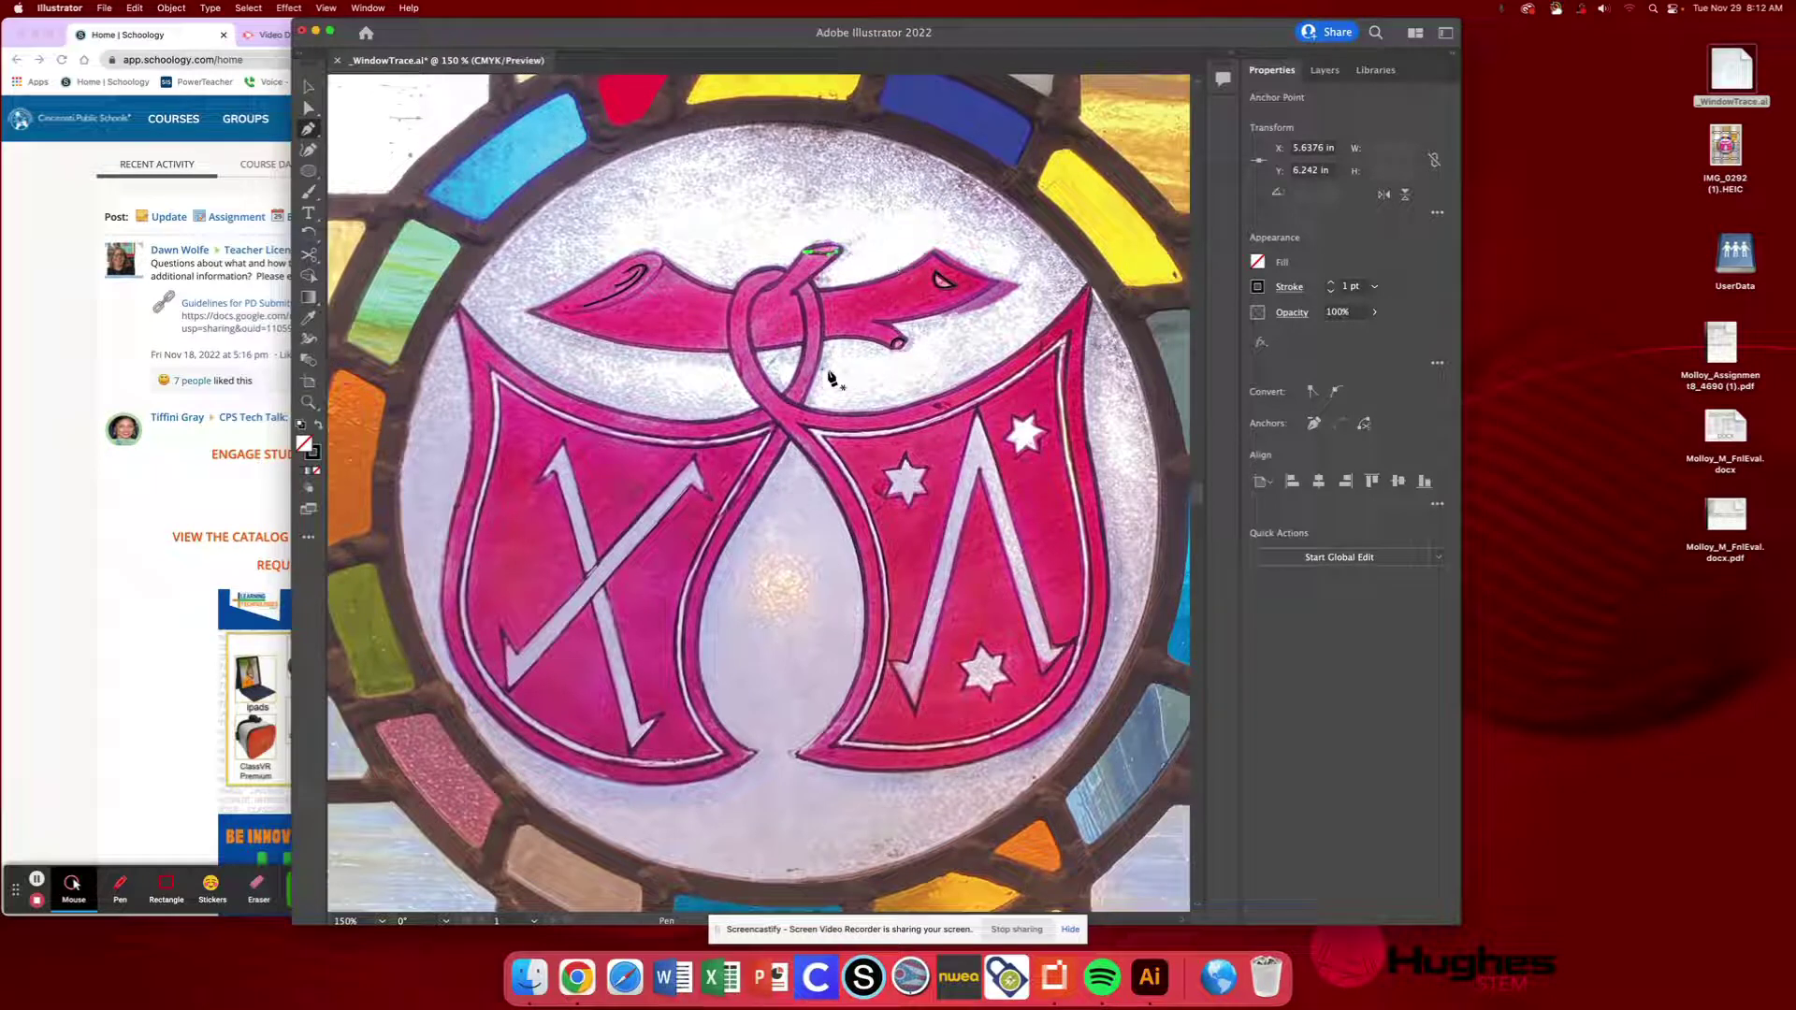
# Show the Shape Tracing layer and move the lower tail's detail line slightly to fit the traced ribbon
pyautogui.click(1325, 72)
pyautogui.click(1231, 123)
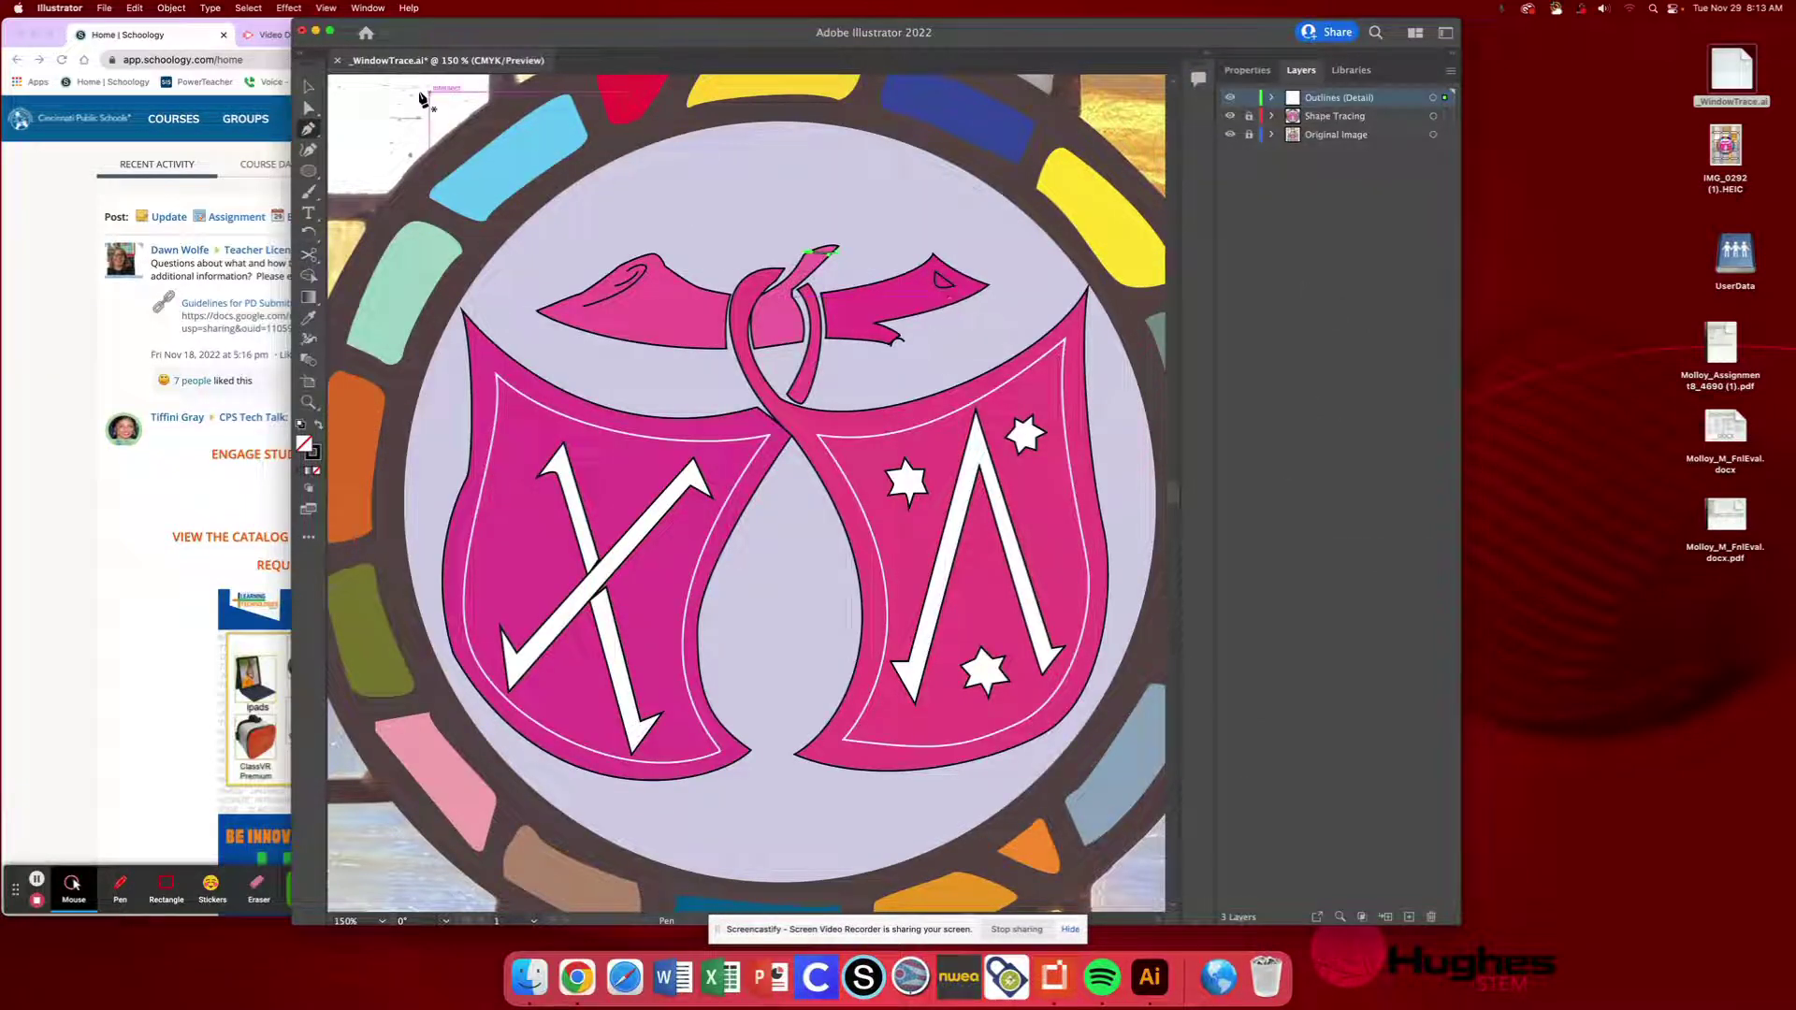
pyautogui.click(308, 86)
pyautogui.moveTo(904, 348); pyautogui.dragTo(895, 339)
pyautogui.click(788, 204)
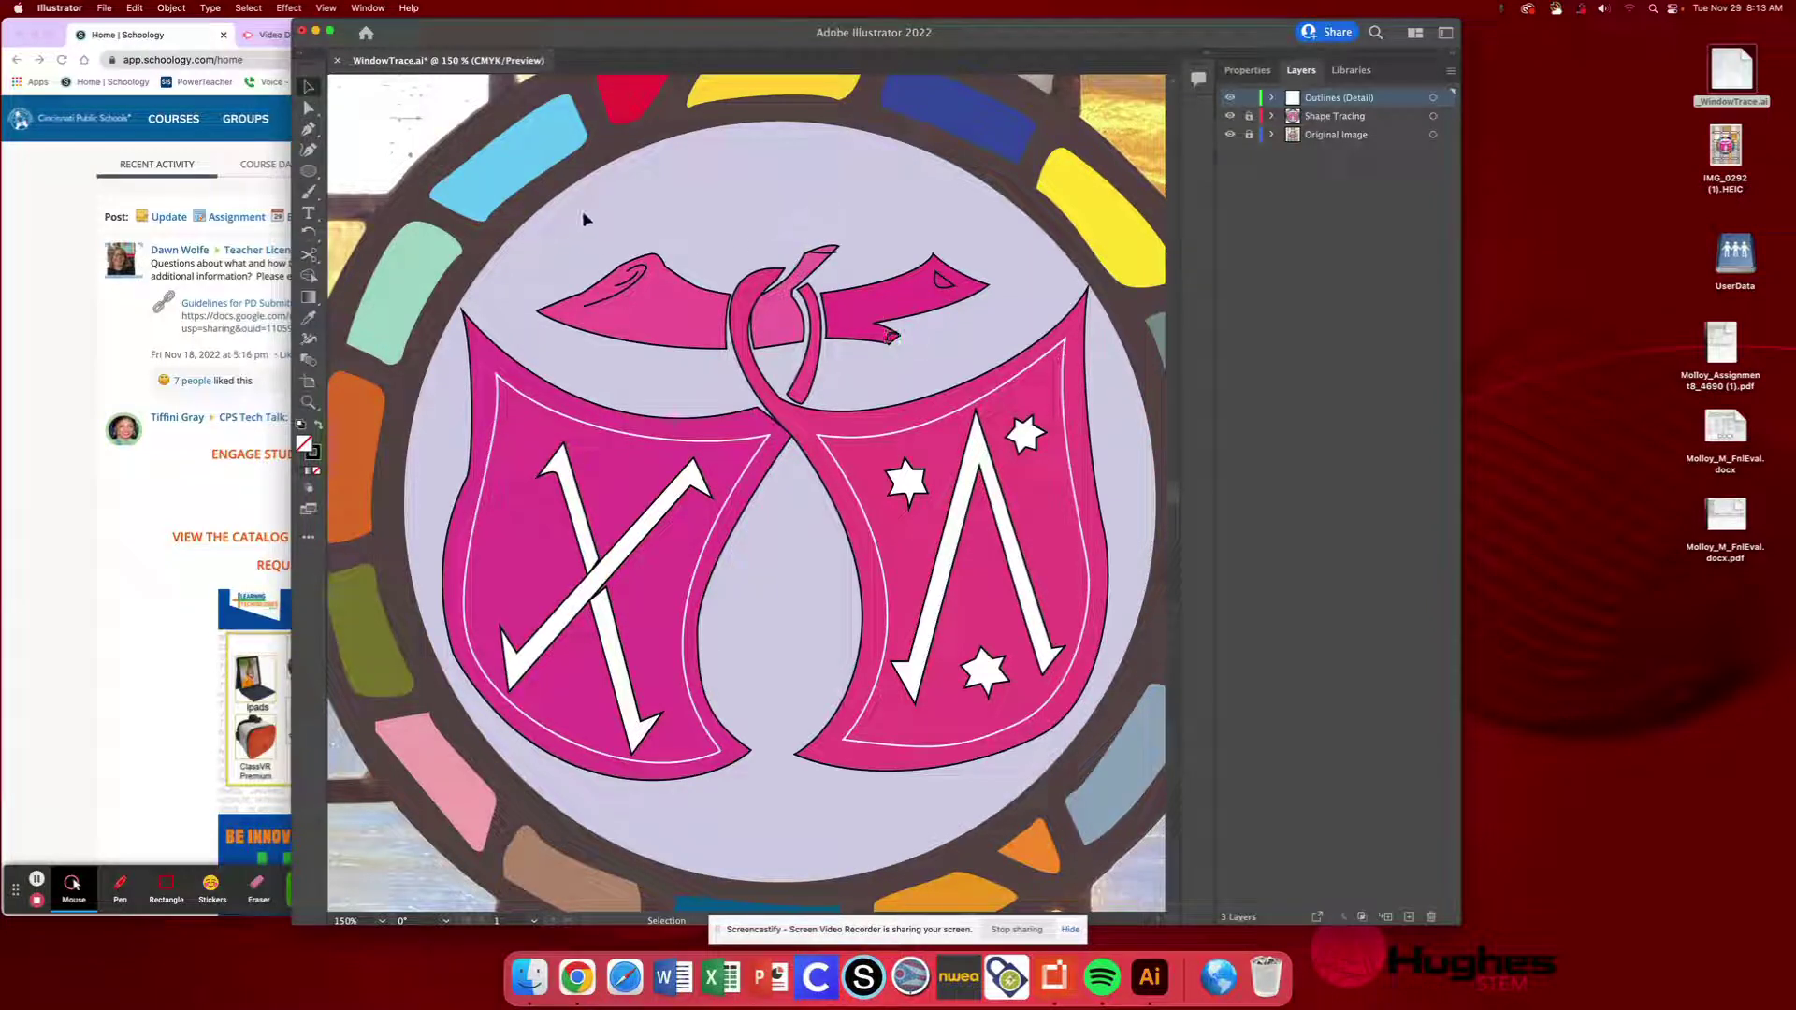
# Hide the Original Image layer to view the whole traced artwork on the blank artboard
pyautogui.press('super+minus')
pyautogui.press('super+minus')
pyautogui.press('super+minus')
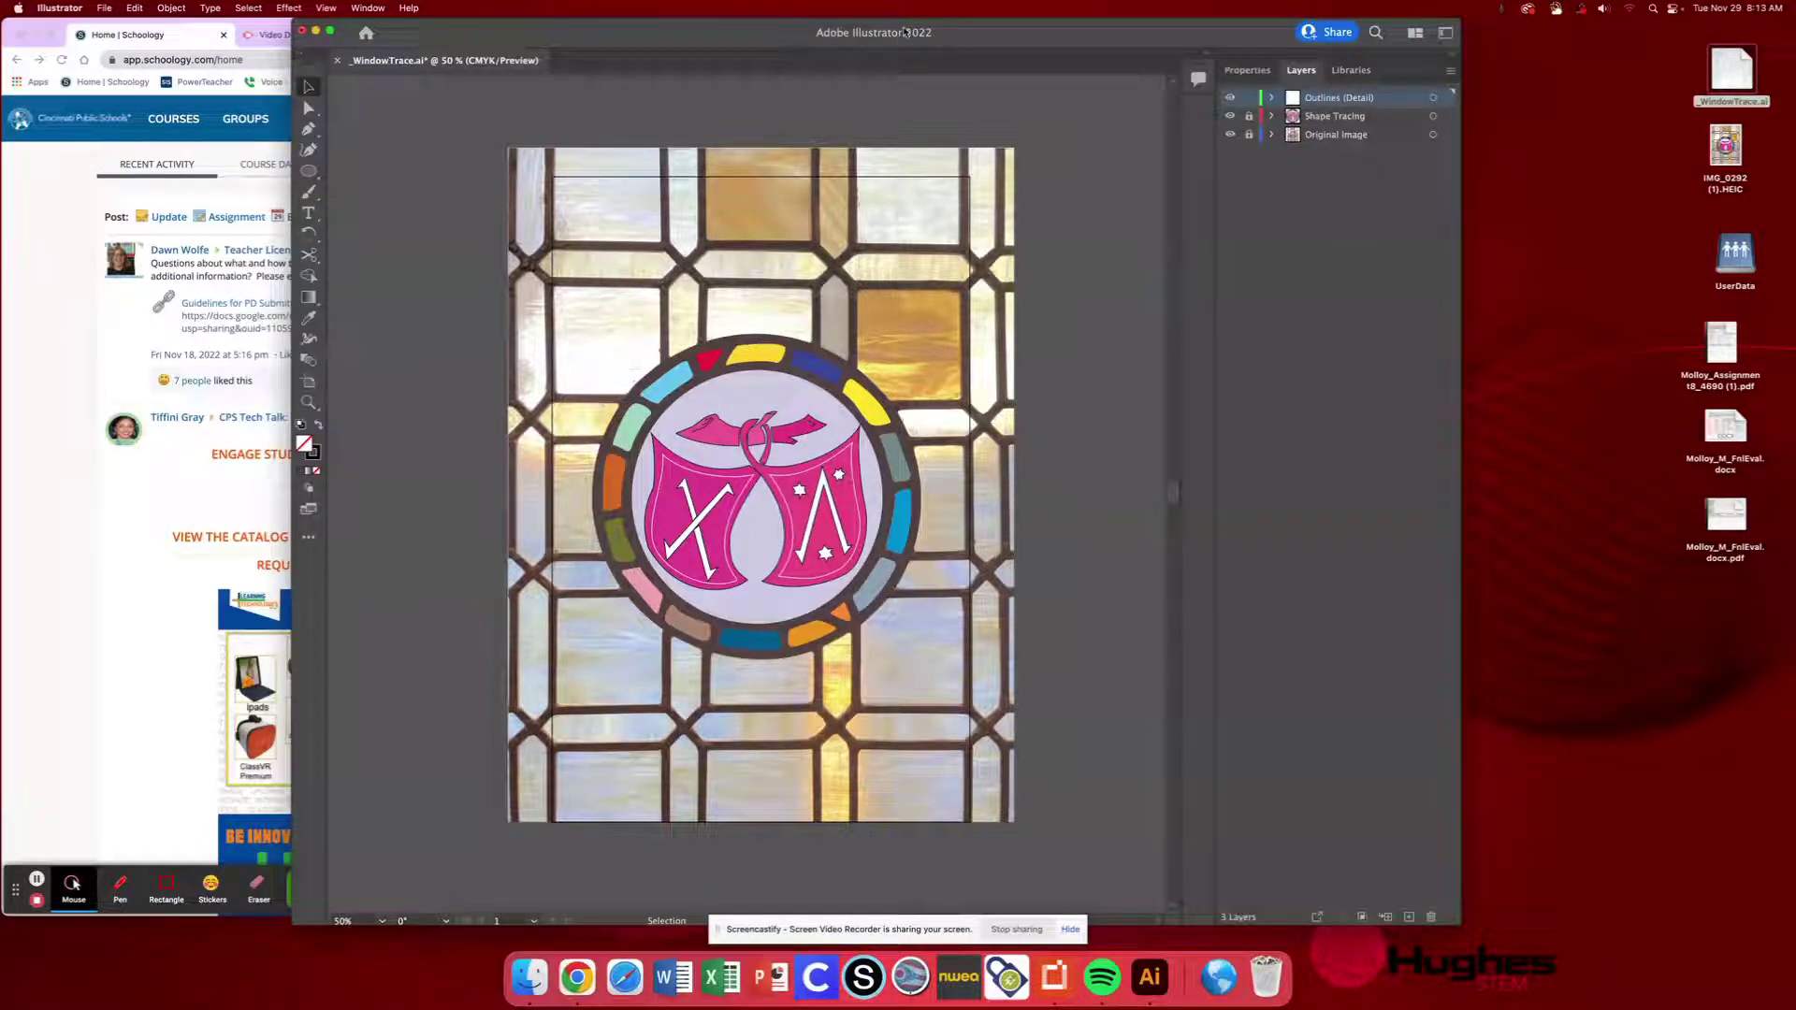
pyautogui.click(1231, 135)
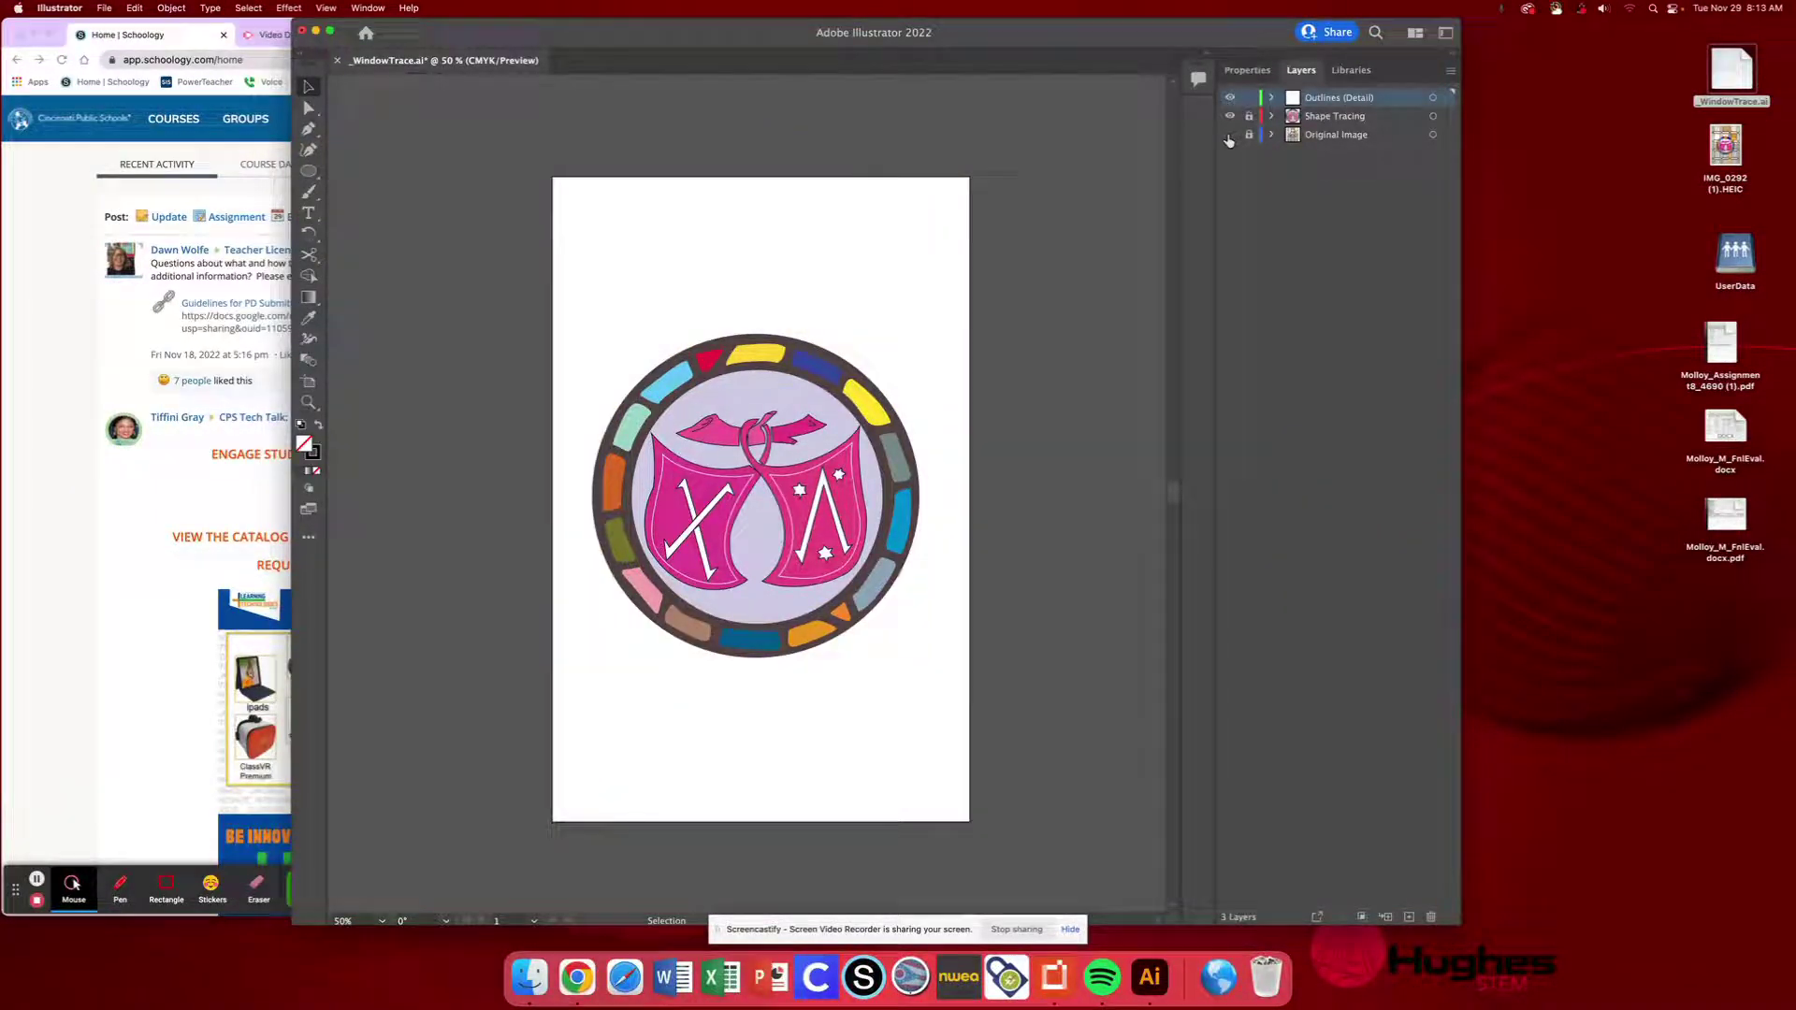